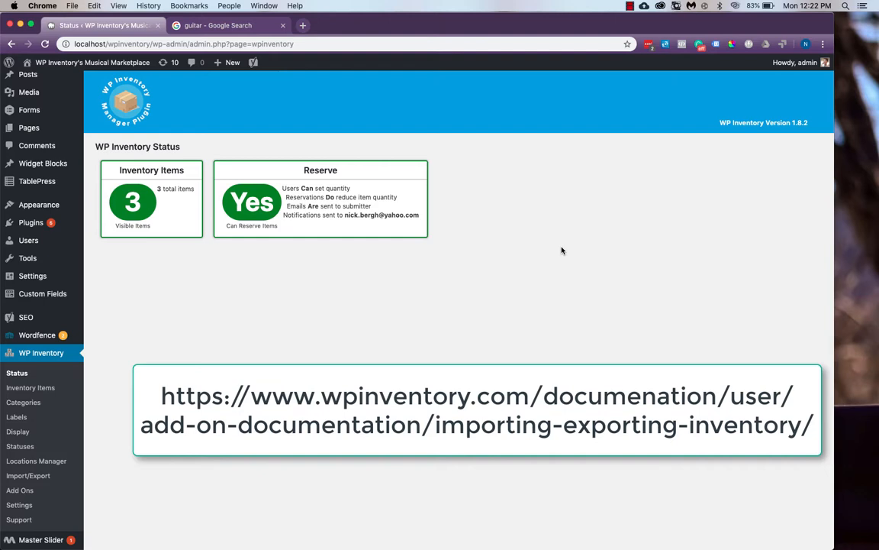
Open the Luna Acoustic Guitar inventory item and move its second image ahead of the first
{"action": "scroll", "coordinate": [288, 338], "scroll_direction": "up", "scroll_amount": 1}
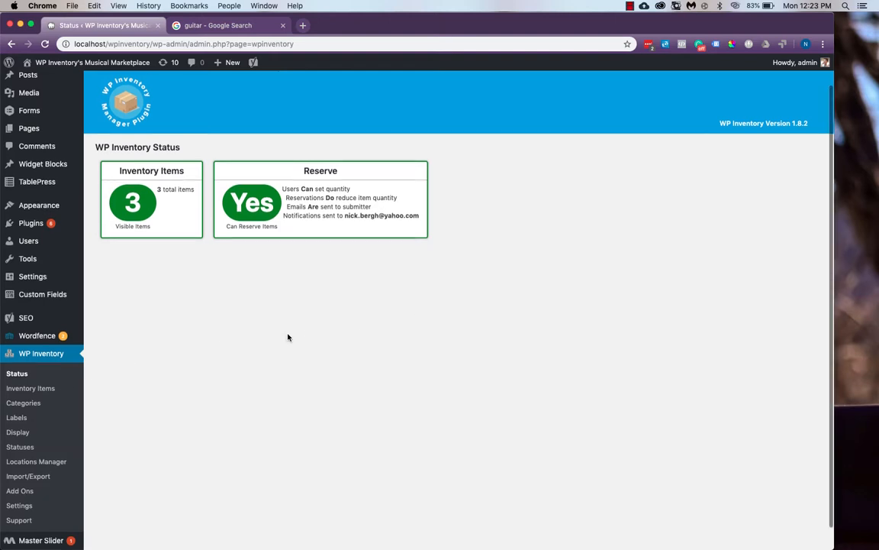
{"action": "left_click", "coordinate": [53, 391]}
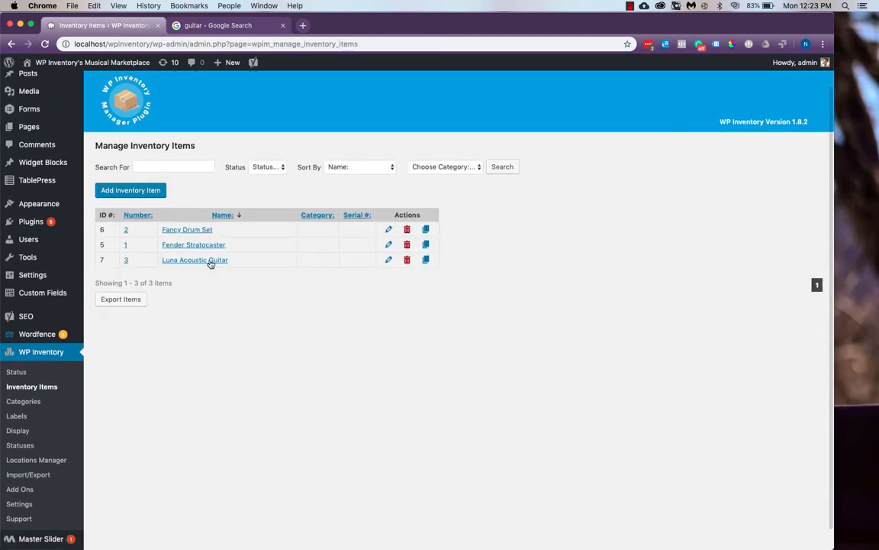
{"action": "left_click", "coordinate": [210, 261]}
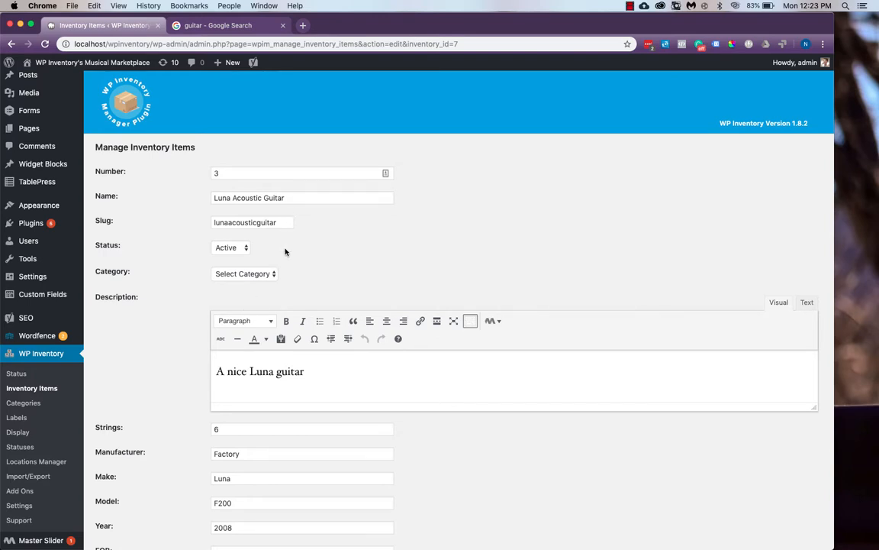
{"action": "scroll", "coordinate": [286, 251], "scroll_direction": "down", "scroll_amount": 6}
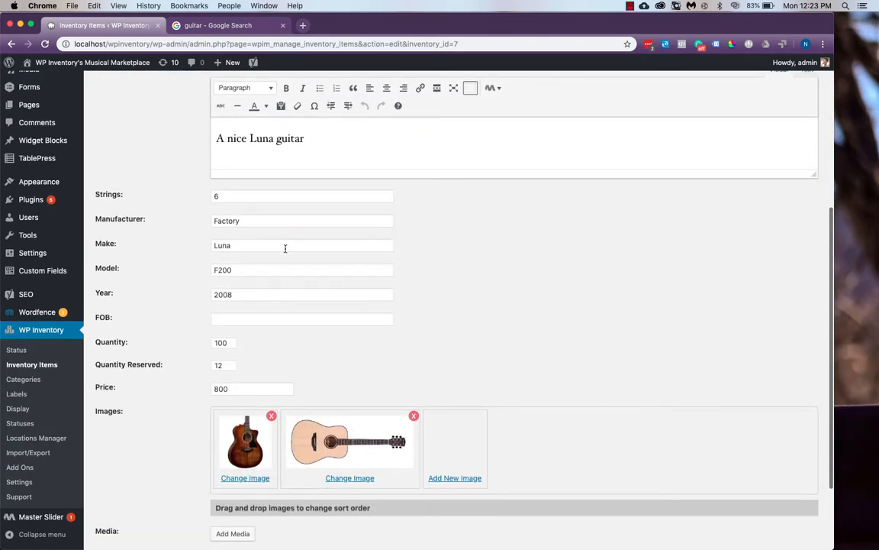
{"action": "scroll", "coordinate": [286, 248], "scroll_direction": "down", "scroll_amount": 3}
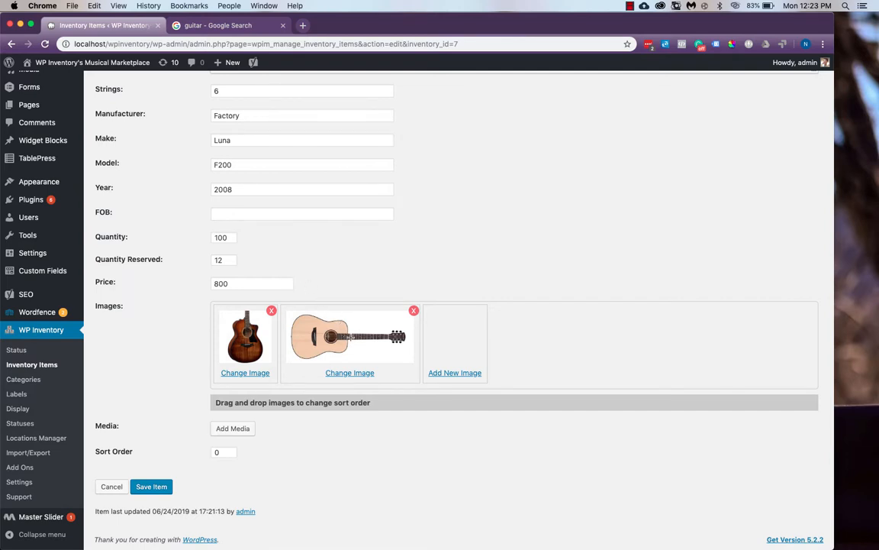
{"action": "left_click_drag", "start_coordinate": [311, 301], "coordinate": [264, 298]}
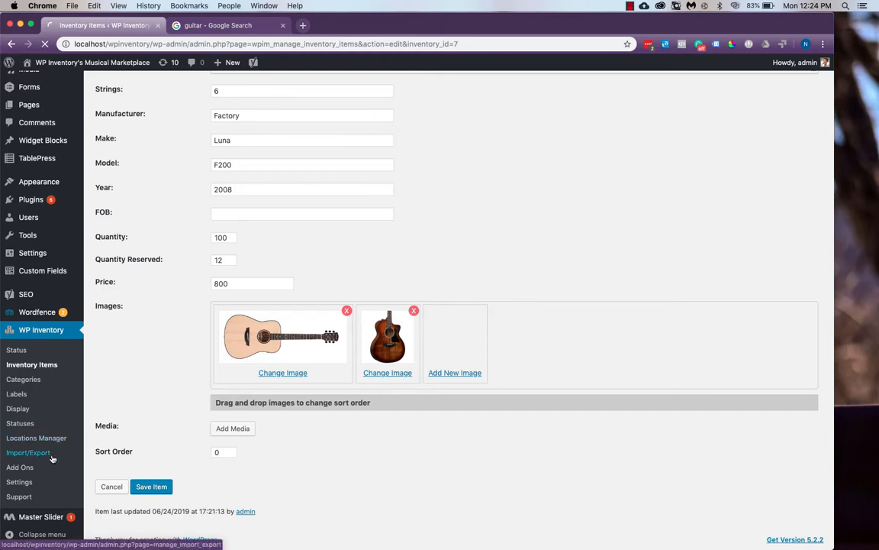
Export all inventory to the Desktop as the CSV file wpinventory_export-2019-06-24 and open it in Excel
{"action": "left_click", "coordinate": [50, 457]}
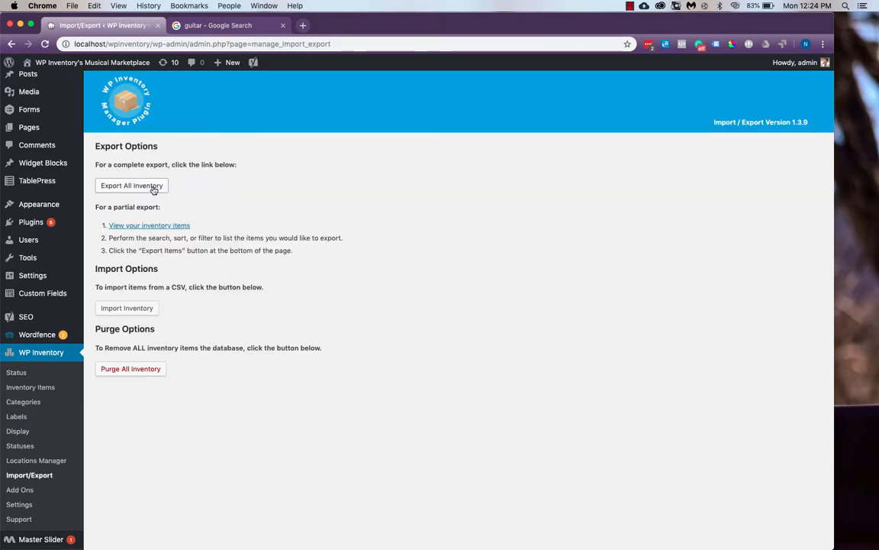
{"action": "left_click", "coordinate": [155, 190]}
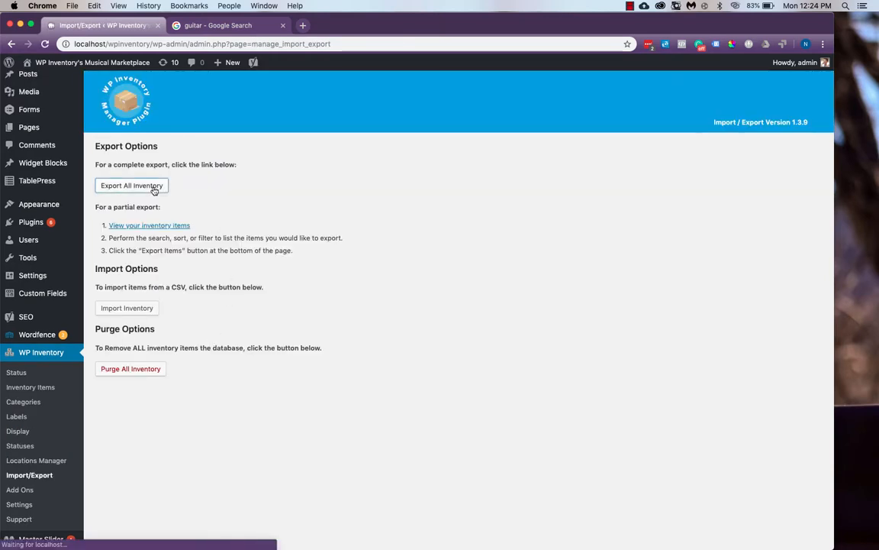
{"action": "left_click", "coordinate": [611, 352]}
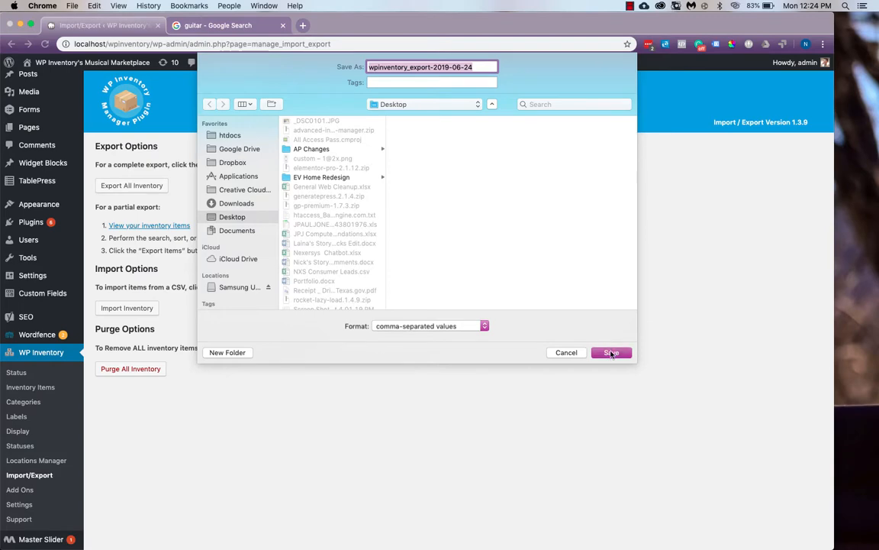
{"action": "left_click", "coordinate": [851, 38]}
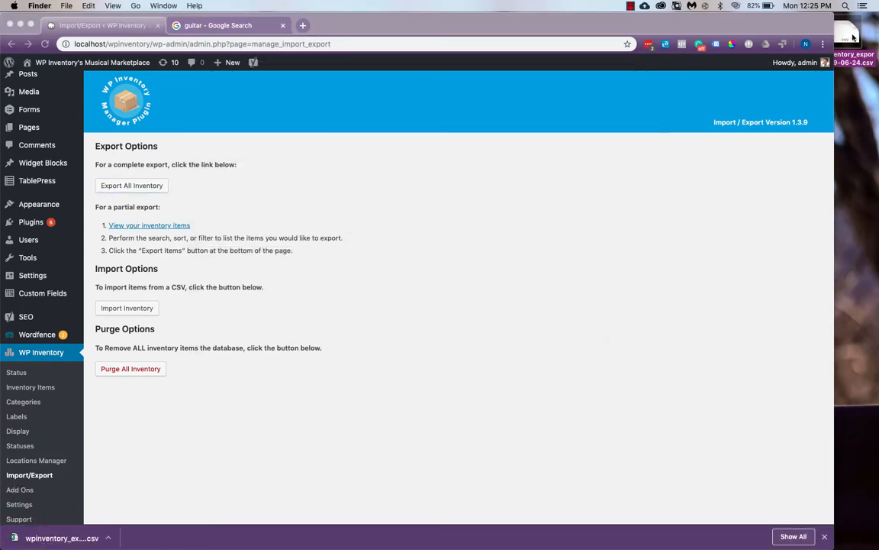
{"action": "double_click", "coordinate": [852, 37]}
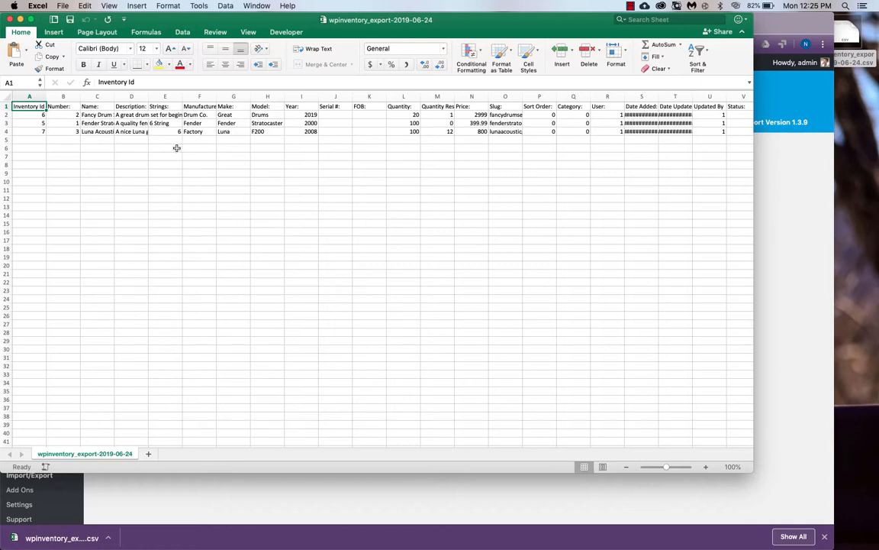
Set the Year of the Luna Acoustic Guitar to 2009
{"action": "left_click", "coordinate": [89, 130]}
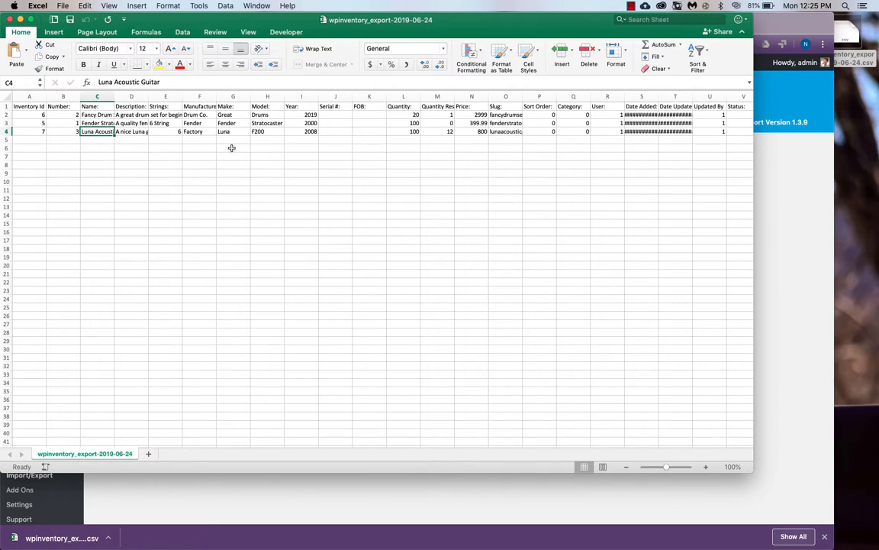
{"action": "left_click", "coordinate": [300, 132]}
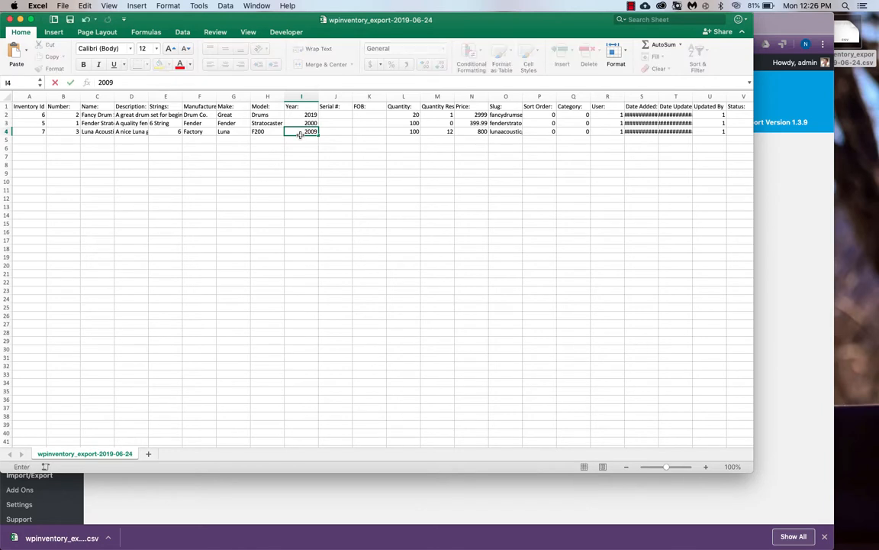
{"action": "type", "text": "2009"}
{"action": "left_click", "coordinate": [339, 141]}
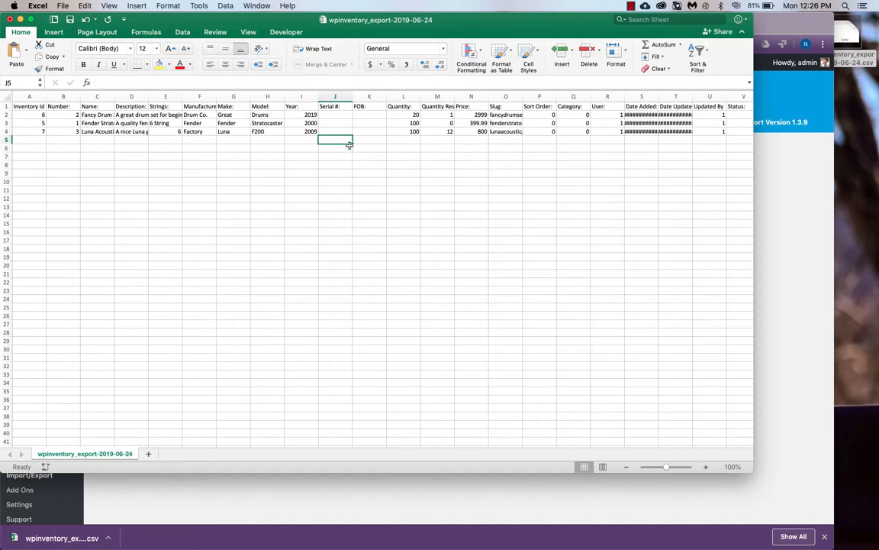
Widen the Images column to fit its contents
{"action": "scroll", "coordinate": [345, 144], "scroll_direction": "right", "scroll_amount": 3}
{"action": "scroll", "coordinate": [349, 145], "scroll_direction": "right", "scroll_amount": 10}
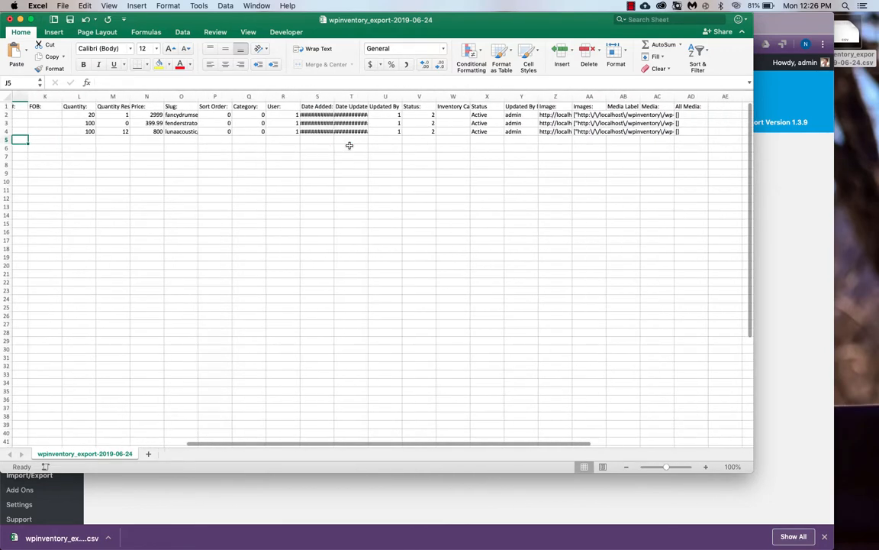
{"action": "scroll", "coordinate": [349, 146], "scroll_direction": "right", "scroll_amount": 1}
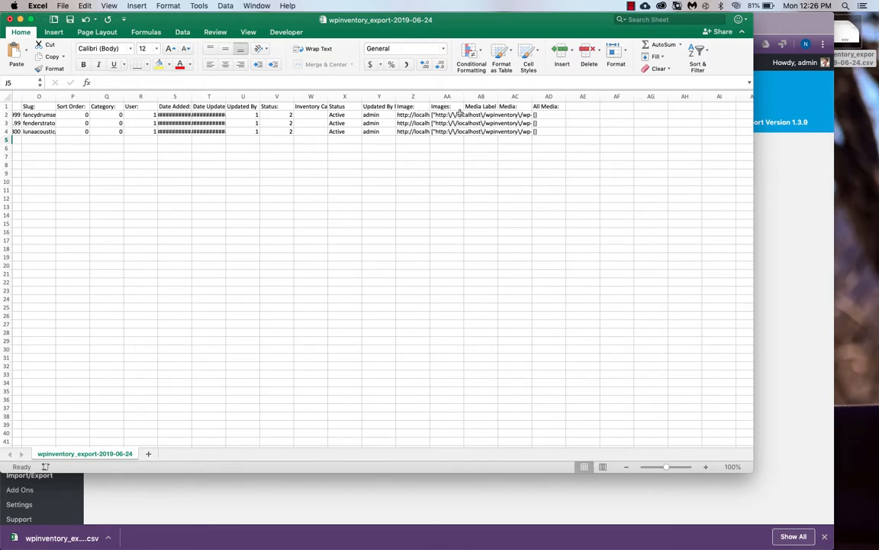
{"action": "double_click", "coordinate": [464, 97]}
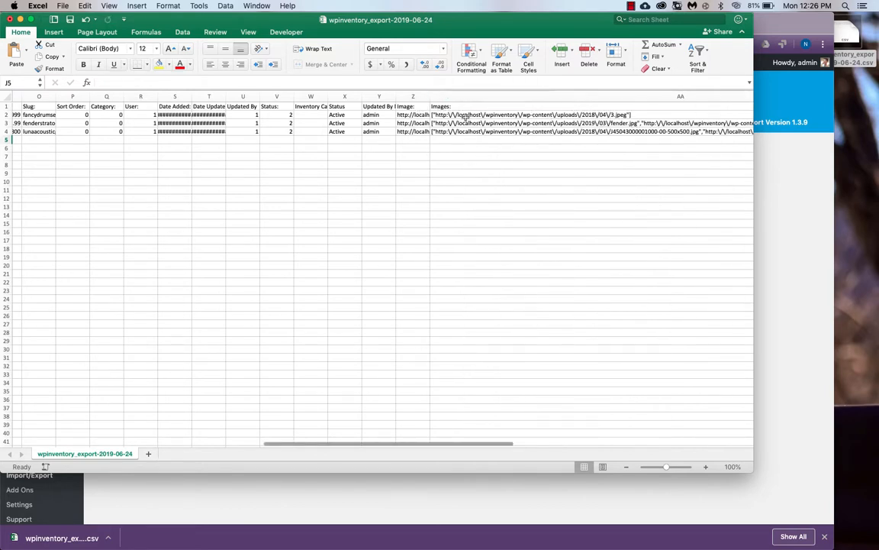
Clear the Image cells of all three inventory items, leaving the Images column as it is
{"action": "left_click", "coordinate": [417, 114]}
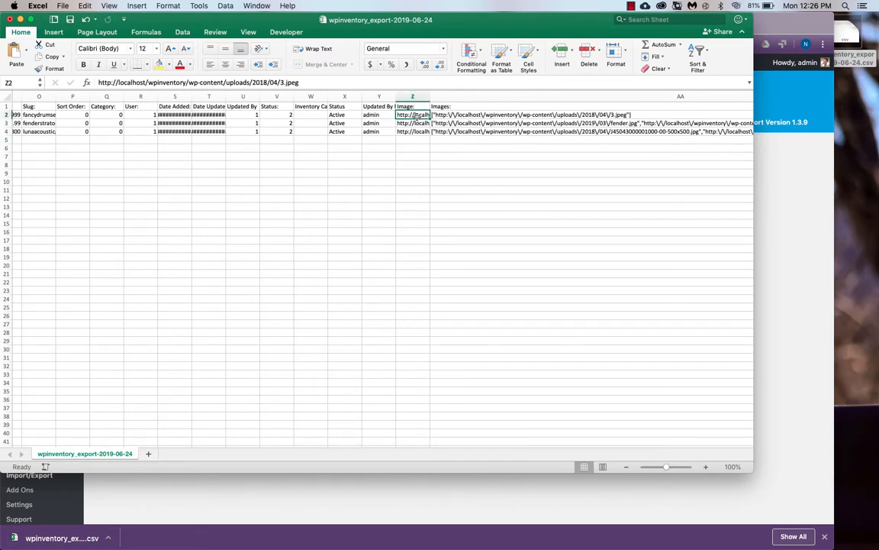
{"action": "key", "text": "Delete"}
{"action": "key", "text": "Down"}
{"action": "key", "text": "Delete"}
{"action": "key", "text": "Down"}
{"action": "key", "text": "Delete"}
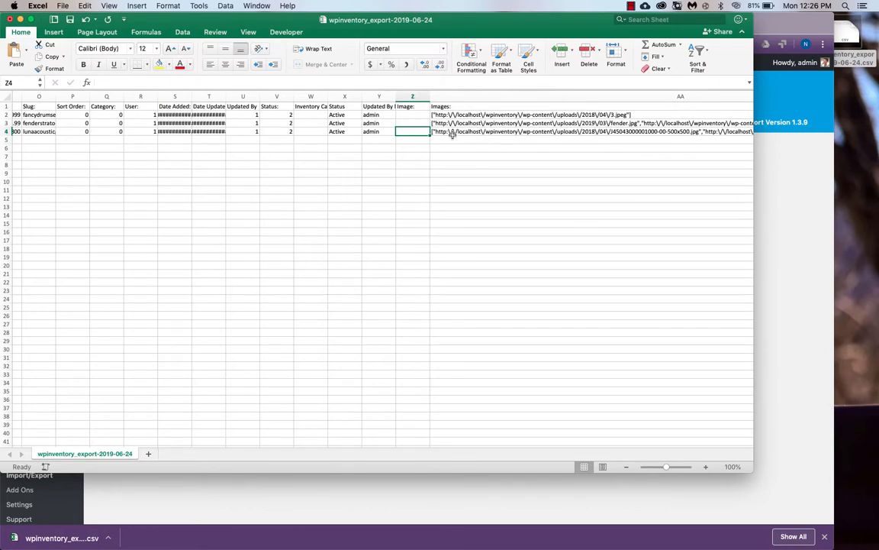
Reorder the Luna guitar's two Images URLs so download-1.jpeg comes before the 500x500 jpg, separated by a comma
{"action": "scroll", "coordinate": [452, 133], "scroll_direction": "right", "scroll_amount": 5}
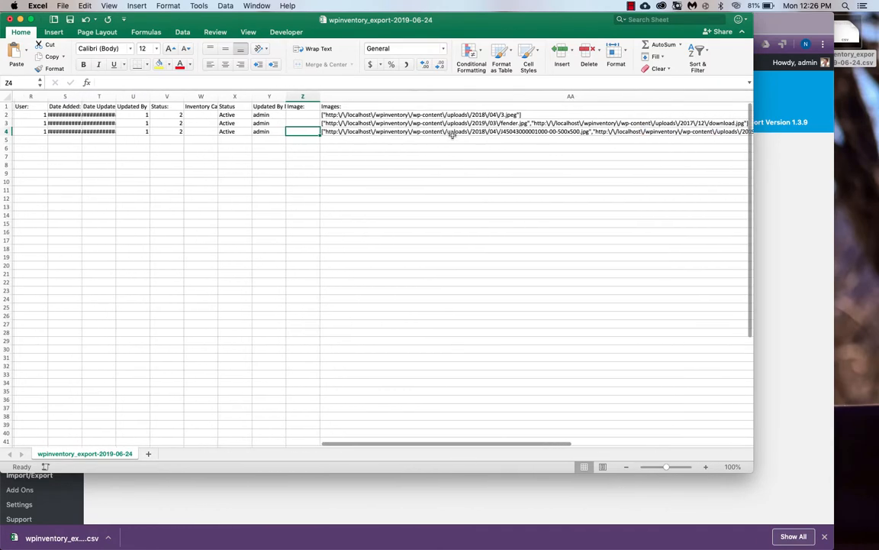
{"action": "scroll", "coordinate": [452, 133], "scroll_direction": "right", "scroll_amount": 3}
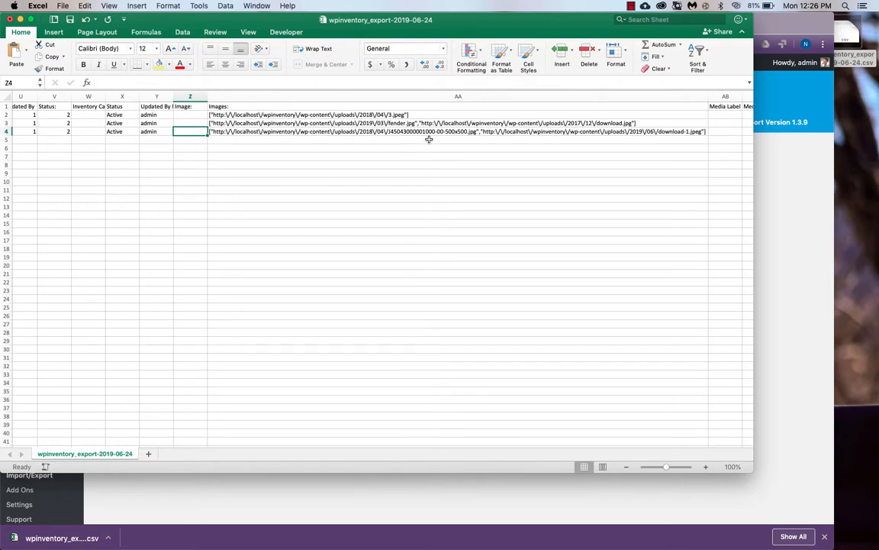
{"action": "left_click", "coordinate": [452, 132]}
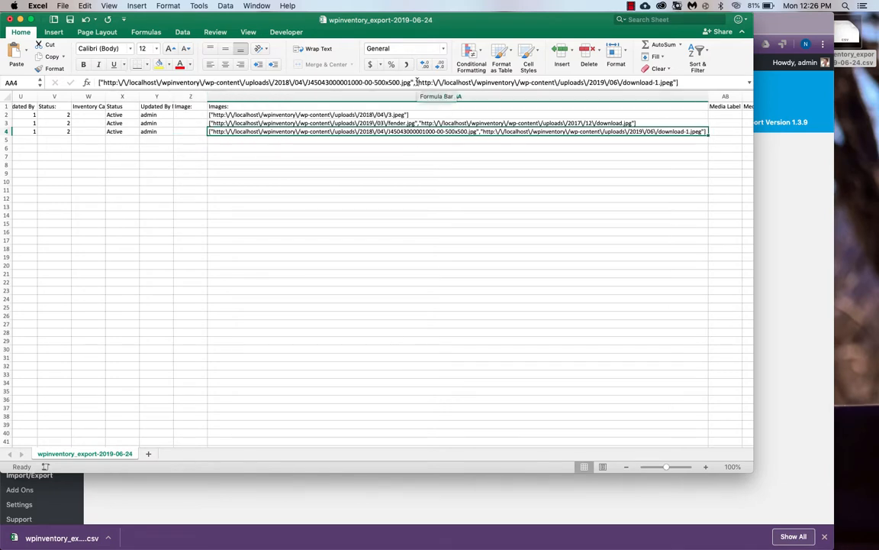
{"action": "left_click_drag", "start_coordinate": [416, 82], "coordinate": [677, 81]}
{"action": "key", "text": "super+c"}
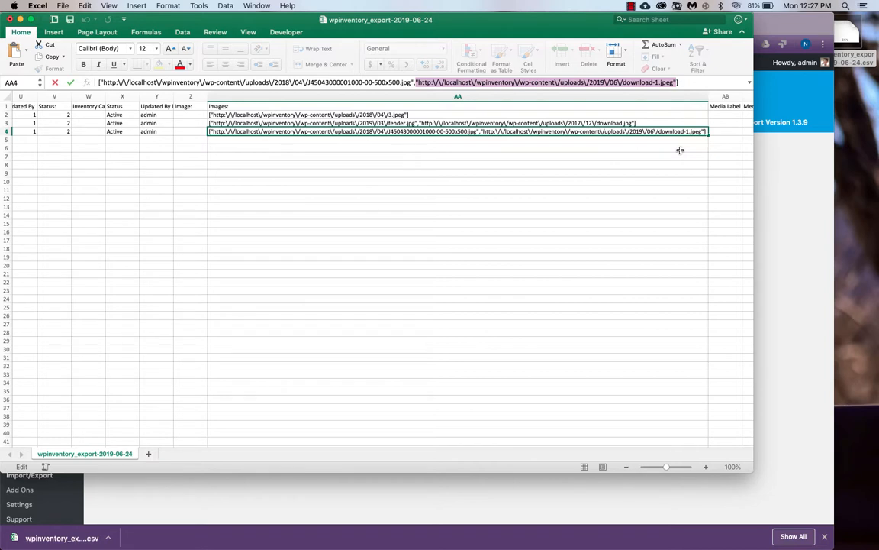
{"action": "key", "text": "BackSpace"}
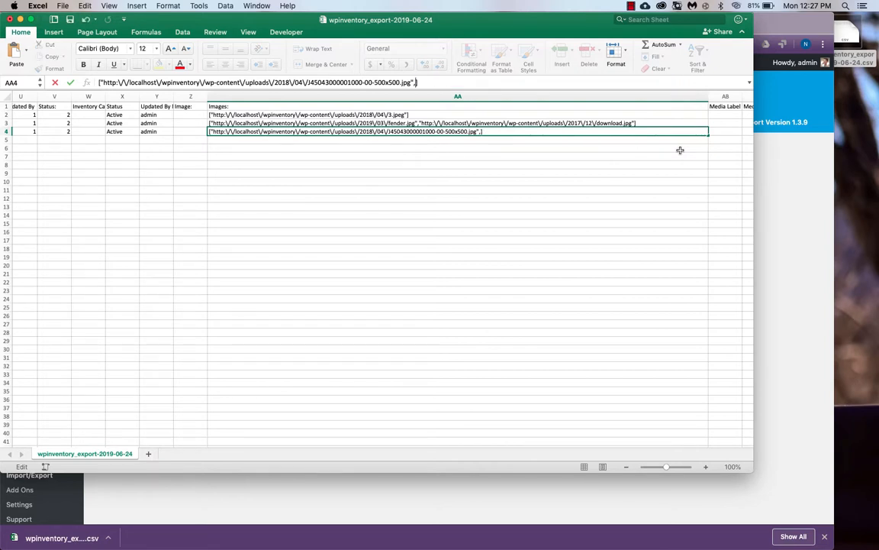
{"action": "key", "text": "BackSpace"}
{"action": "key", "text": "super+v"}
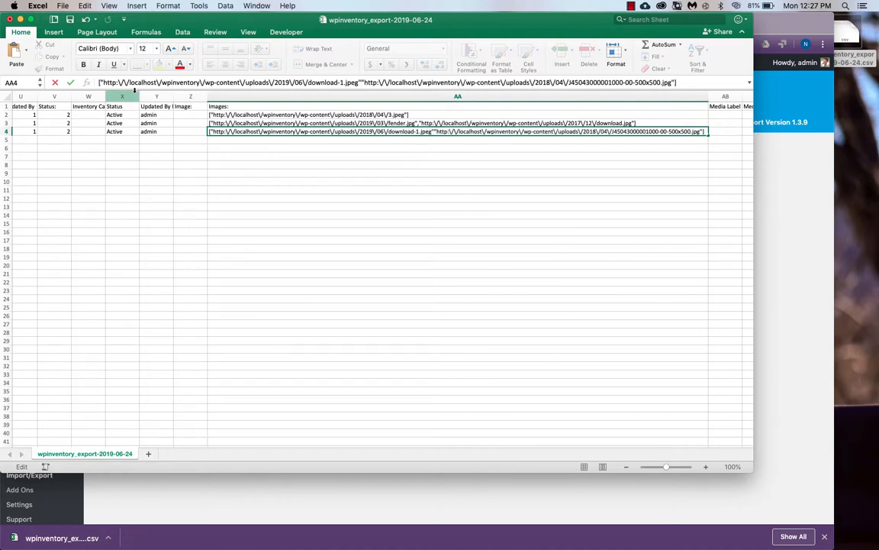
{"action": "type", "text": ","}
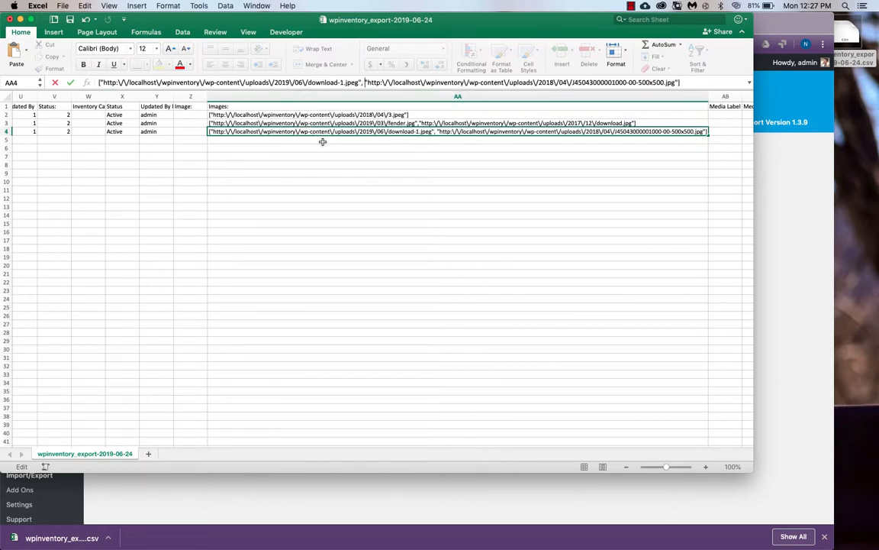
{"action": "key", "text": "Return"}
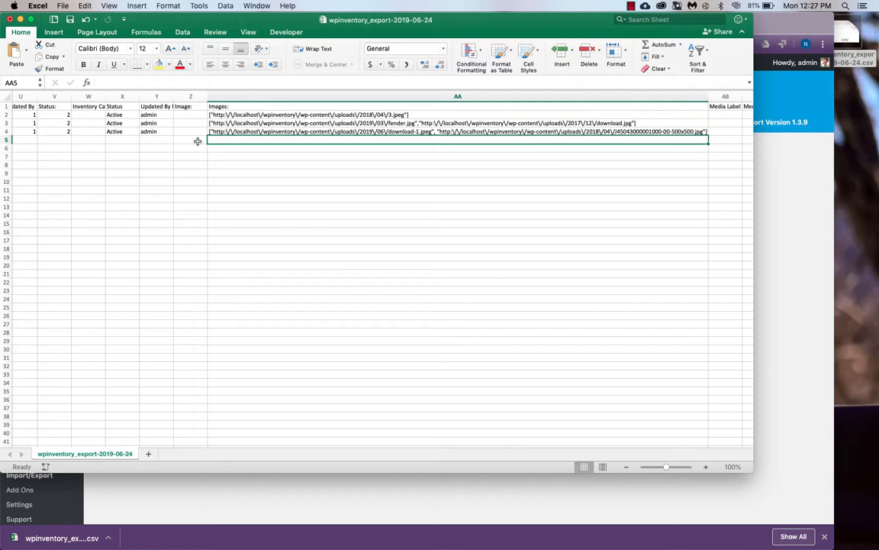
Switch to Chrome and save the Yamaha C40 Classical Guitar picture from the Google image results as a JPEG
{"action": "key", "text": "super+Tab"}
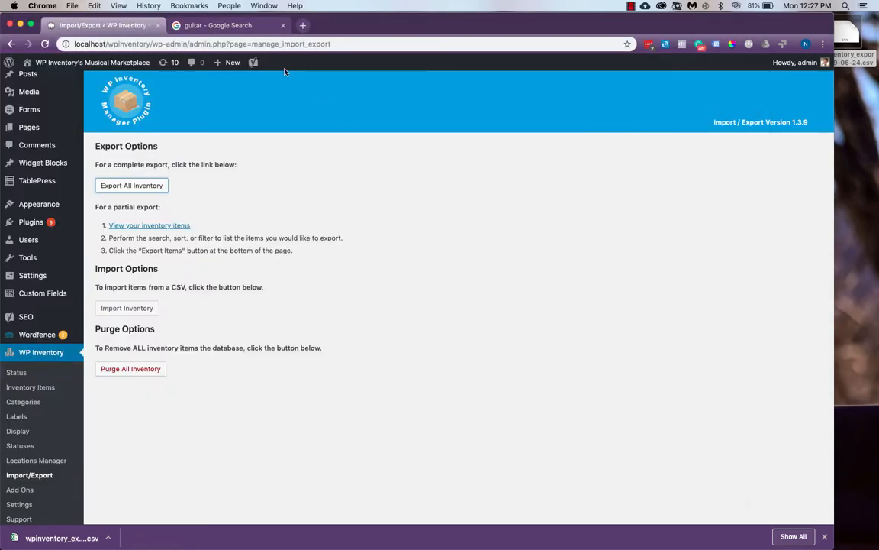
{"action": "left_click", "coordinate": [221, 26]}
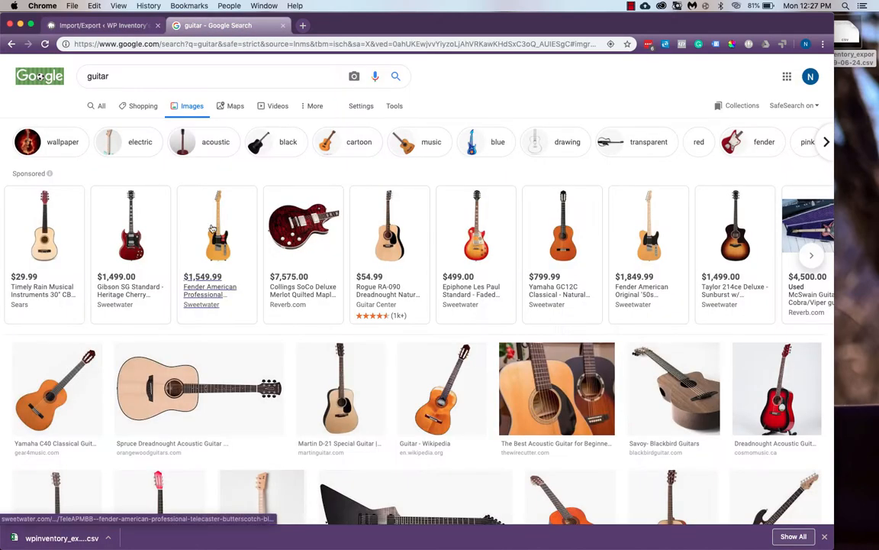
{"action": "left_click", "coordinate": [68, 350]}
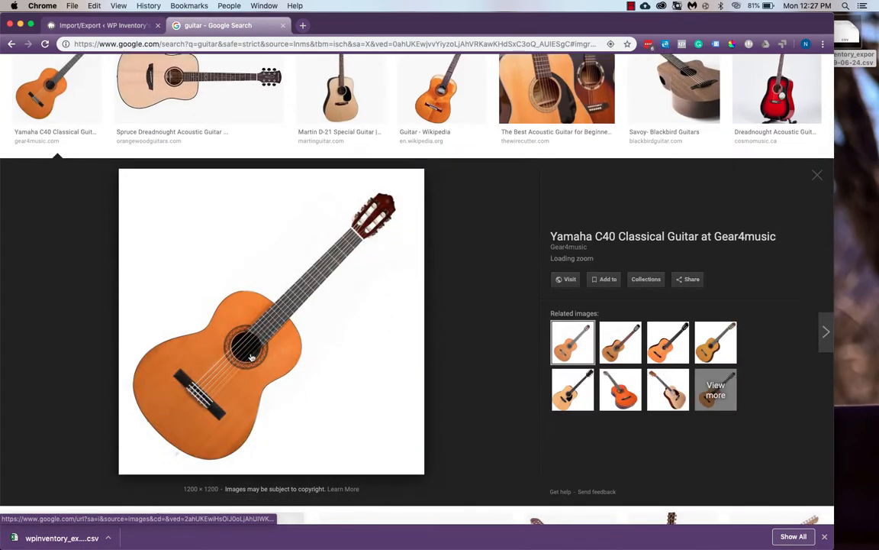
{"action": "right_click", "coordinate": [251, 357]}
{"action": "left_click", "coordinate": [309, 432]}
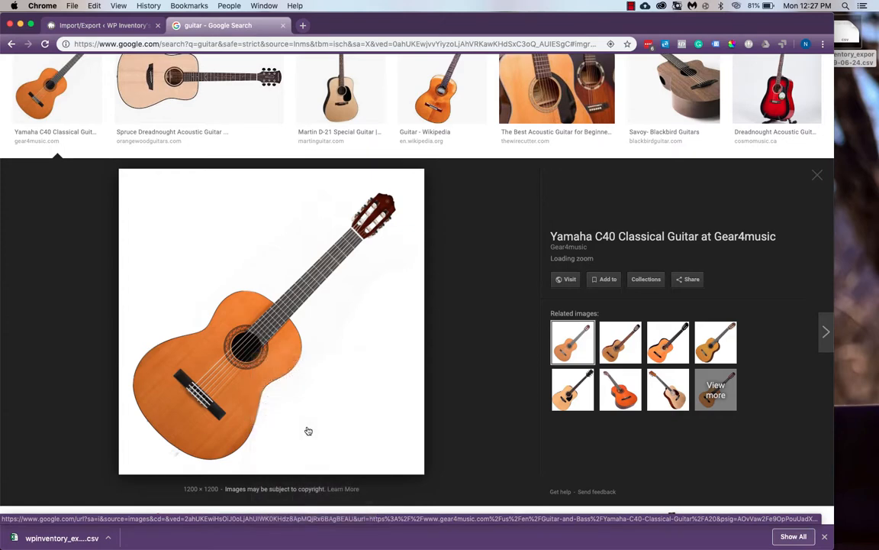
{"action": "left_click", "coordinate": [612, 337]}
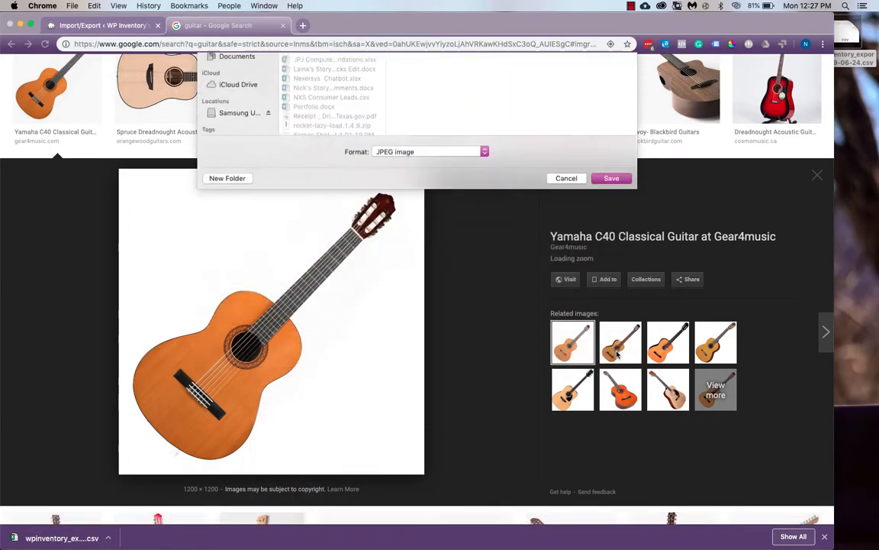
Upload preview.jpg from the Desktop to the WordPress Media Library
{"action": "left_click", "coordinate": [107, 25]}
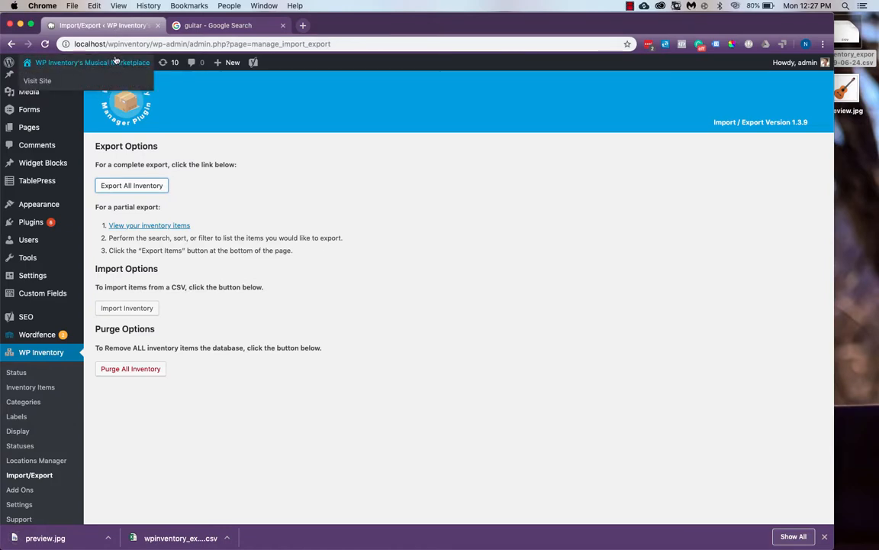
{"action": "left_click", "coordinate": [41, 93]}
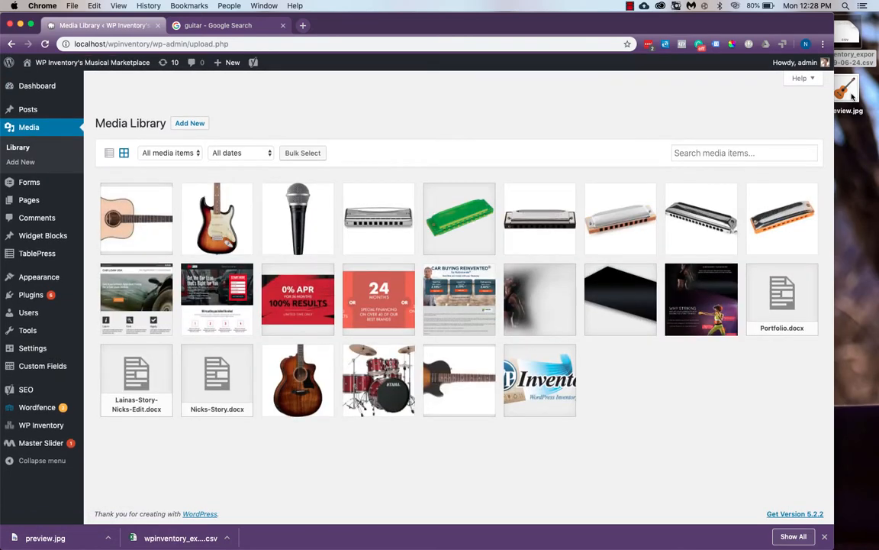
{"action": "left_click_drag", "start_coordinate": [845, 90], "coordinate": [631, 249]}
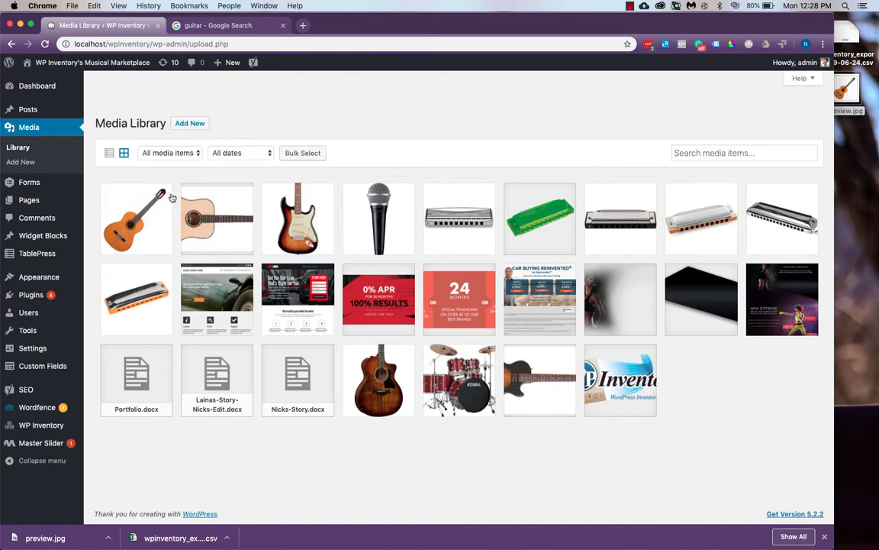
Open the attachment details of preview.jpg in the Media Library and copy its URL
{"action": "left_click", "coordinate": [135, 184]}
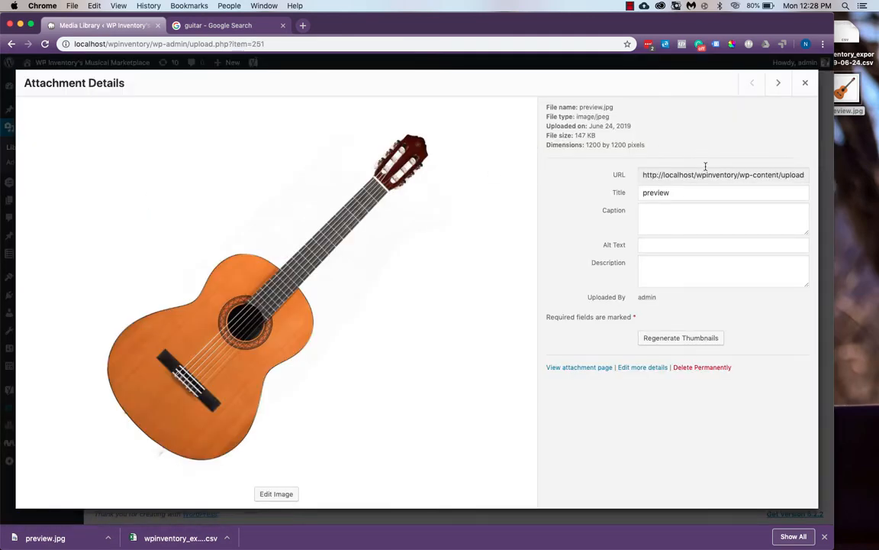
{"action": "double_click", "coordinate": [710, 174]}
{"action": "triple_click", "coordinate": [710, 174]}
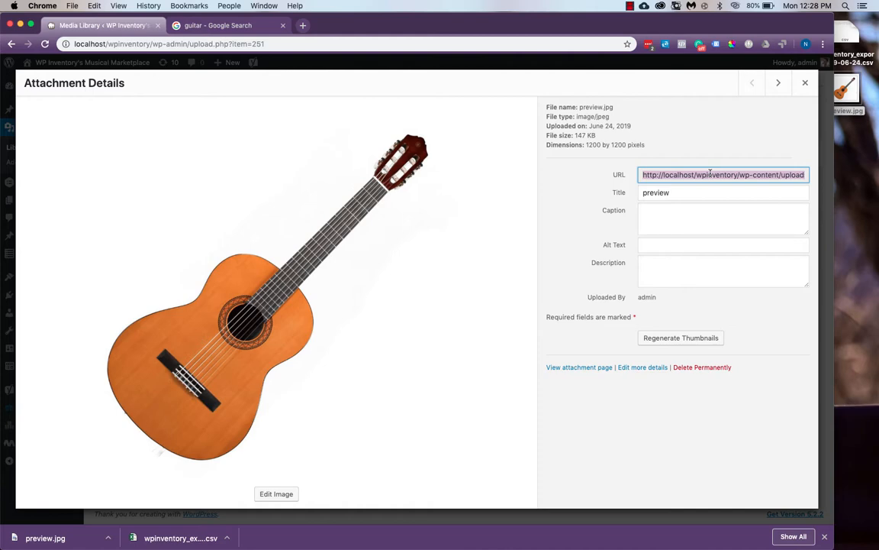
{"action": "key", "text": "super+Tab"}
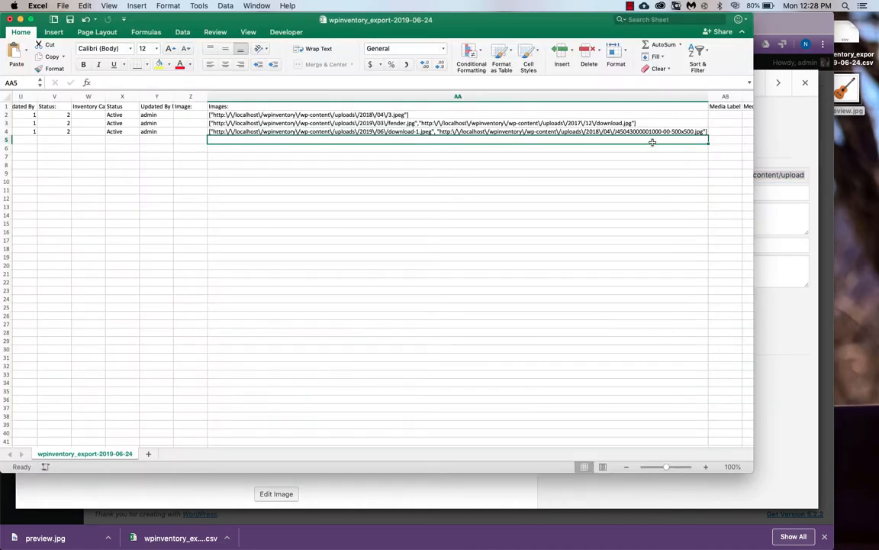
{"action": "left_click", "coordinate": [584, 130]}
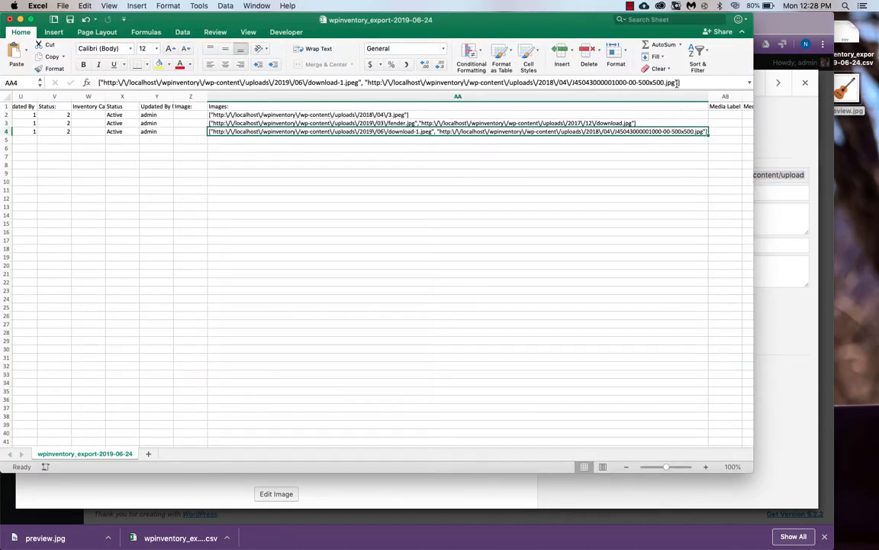
{"action": "left_click", "coordinate": [700, 82]}
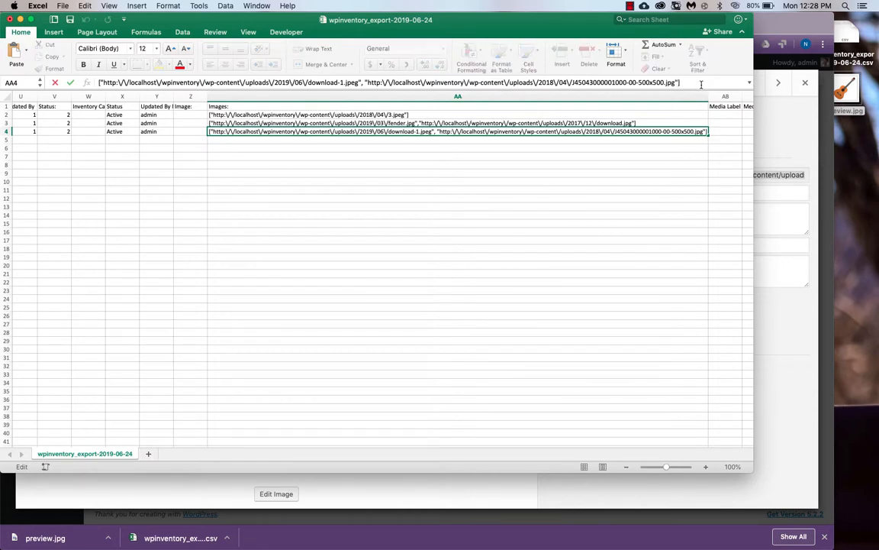
{"action": "type", "text": ", \"\""}
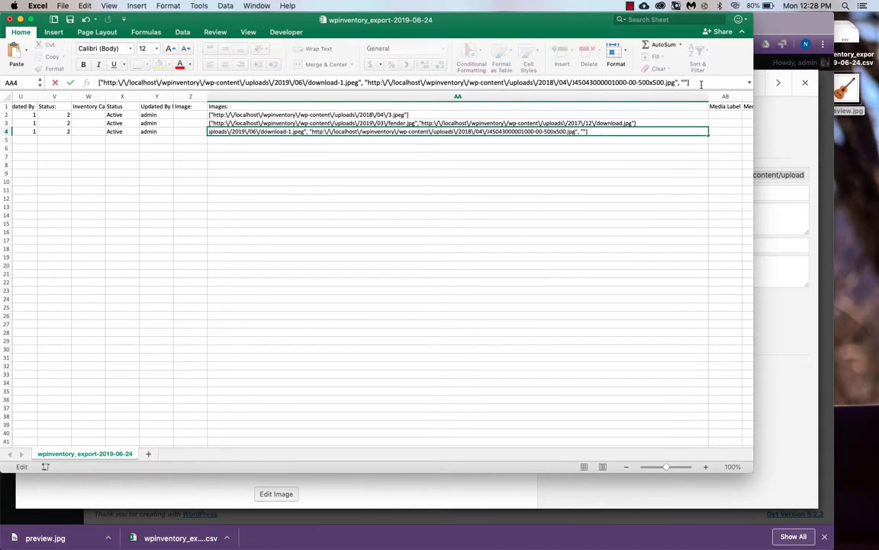
{"action": "type", "text": "http://localhost/wpinventory/wp-content/uploads/2019/06/preview.jpg"}
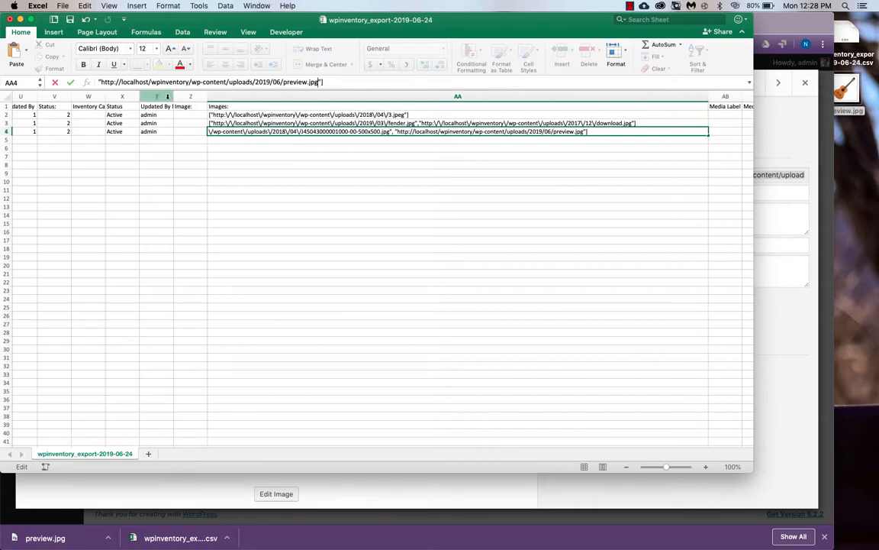
Escape every forward slash in the preview.jpg URL with a preceding backslash, matching the other image URLs, and commit the cell
{"action": "left_click", "coordinate": [114, 81]}
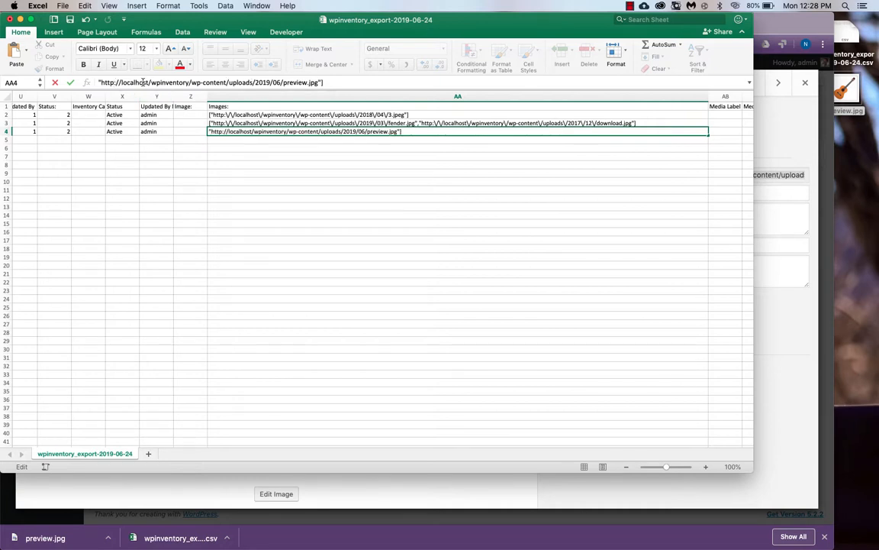
{"action": "type", "text": "\\"}
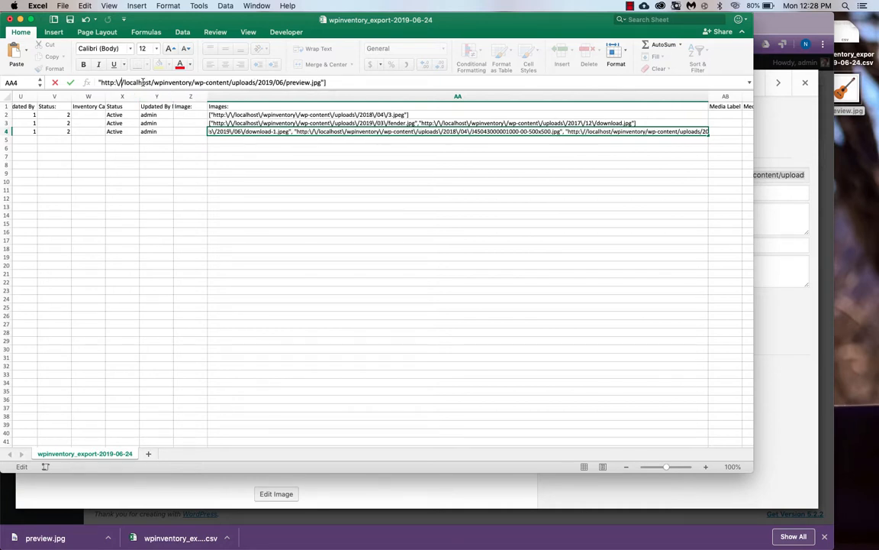
{"action": "type", "text": "\\"}
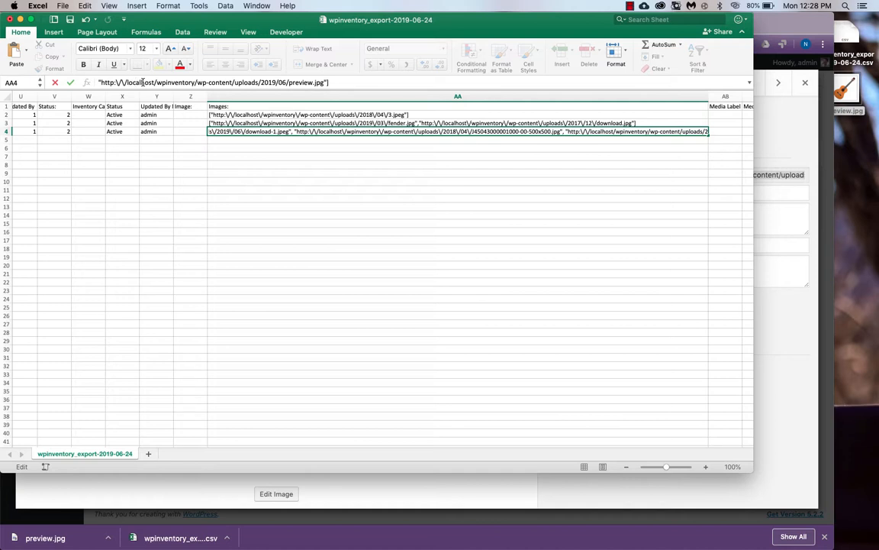
{"action": "type", "text": "\\"}
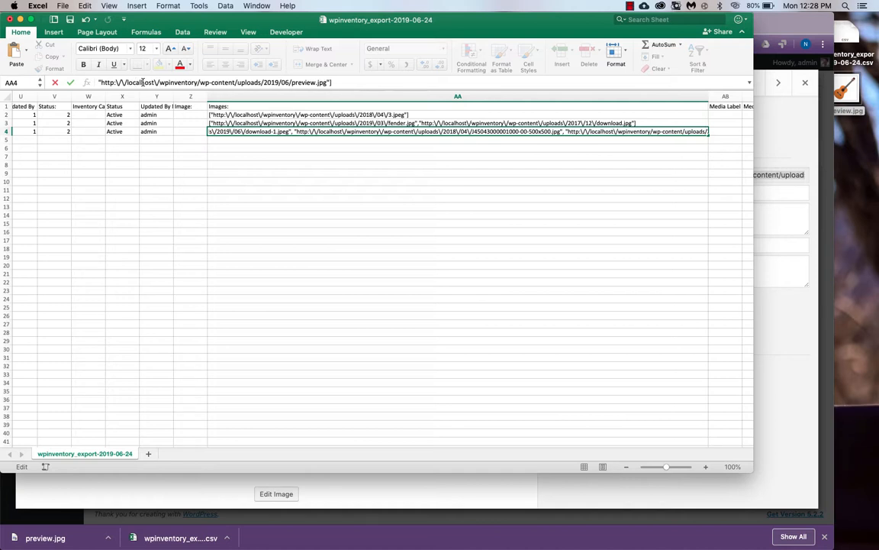
{"action": "key", "text": "Right"}
{"action": "key", "text": "Right"}
{"action": "key", "text": "Right"}
{"action": "key", "text": "Right"}
{"action": "key", "text": "Right"}
{"action": "key", "text": "Right"}
{"action": "key", "text": "Right"}
{"action": "key", "text": "Right"}
{"action": "key", "text": "Right"}
{"action": "key", "text": "Right"}
{"action": "key", "text": "Right"}
{"action": "key", "text": "Right"}
{"action": "type", "text": "\\"}
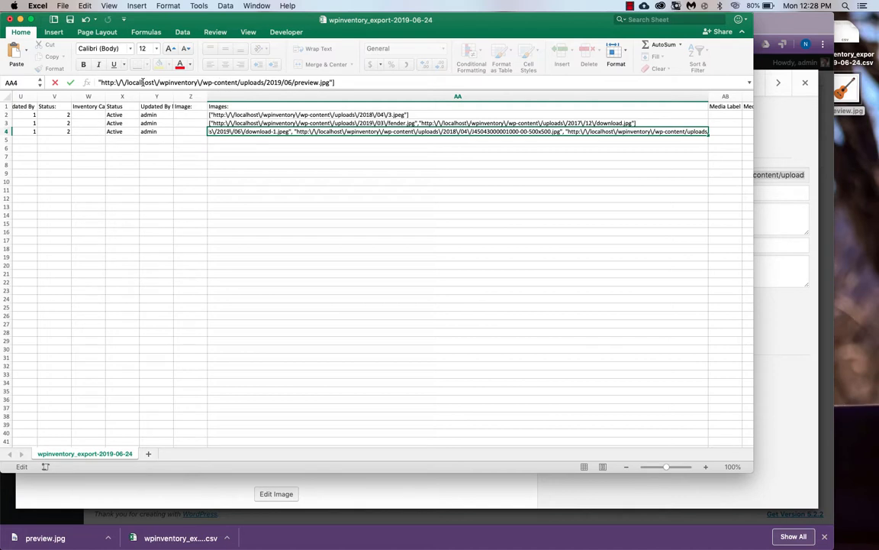
{"action": "key", "text": "Right"}
{"action": "key", "text": "Right"}
{"action": "key", "text": "Right"}
{"action": "key", "text": "Right"}
{"action": "key", "text": "Right"}
{"action": "key", "text": "Right"}
{"action": "key", "text": "Right"}
{"action": "key", "text": "Right"}
{"action": "key", "text": "Right"}
{"action": "key", "text": "Right"}
{"action": "key", "text": "Right"}
{"action": "key", "text": "Right"}
{"action": "key", "text": "Right"}
{"action": "key", "text": "Right"}
{"action": "key", "text": "Right"}
{"action": "key", "text": "Right"}
{"action": "key", "text": "Right"}
{"action": "key", "text": "Right"}
{"action": "key", "text": "Right"}
{"action": "key", "text": "Right"}
{"action": "type", "text": "\\"}
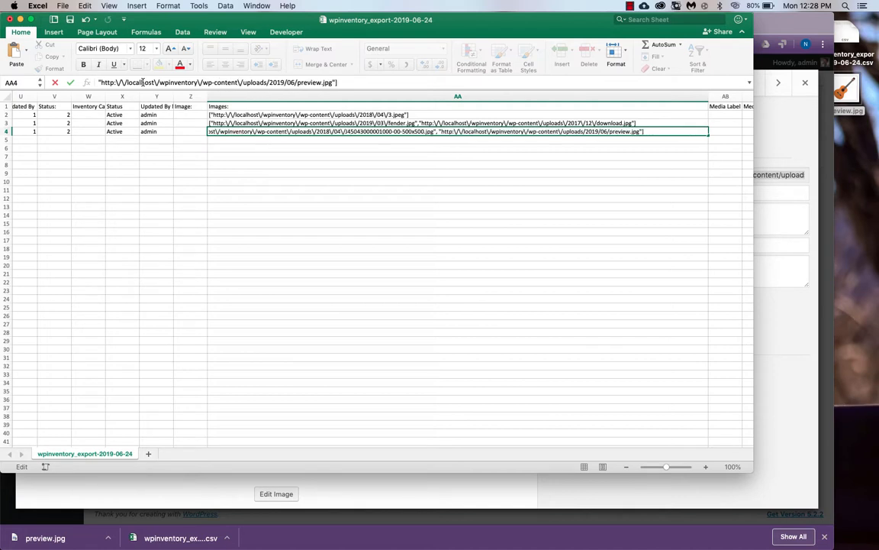
{"action": "type", "text": "\\"}
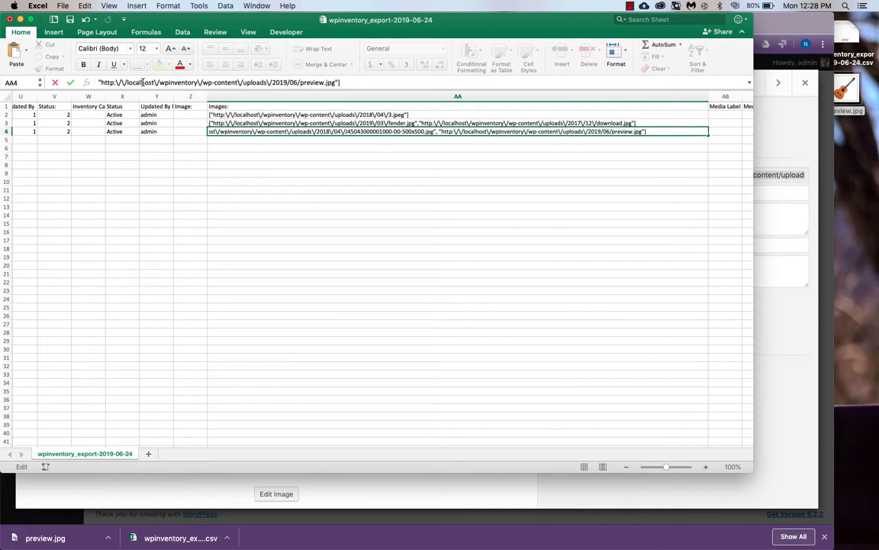
{"action": "type", "text": "\\"}
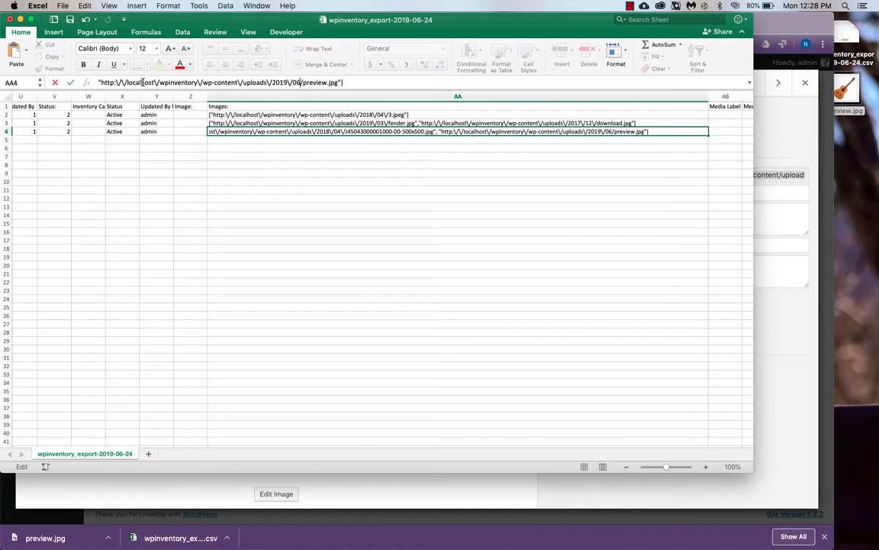
{"action": "type", "text": "\\"}
{"action": "key", "text": "Return"}
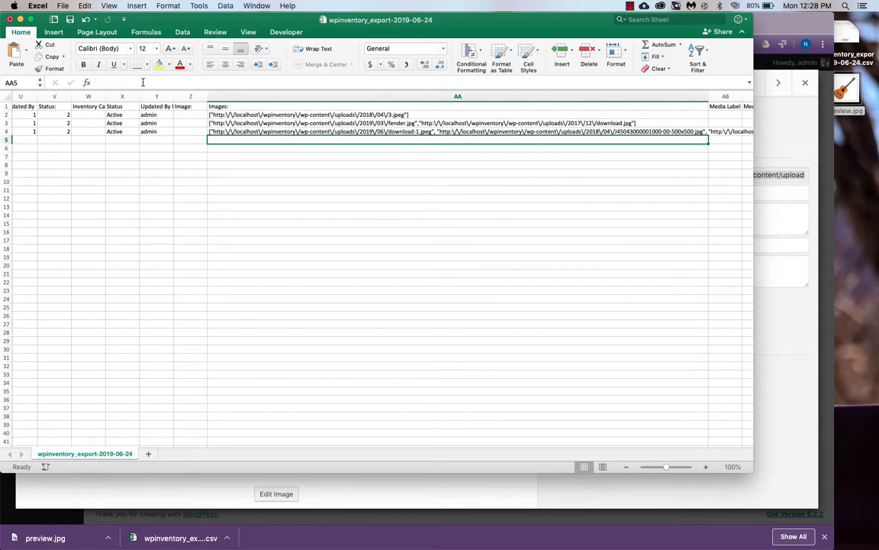
Switch to Chrome and purge all inventory items and previously imported categories from WP Inventory's Import/Export page
{"action": "left_click", "coordinate": [771, 153]}
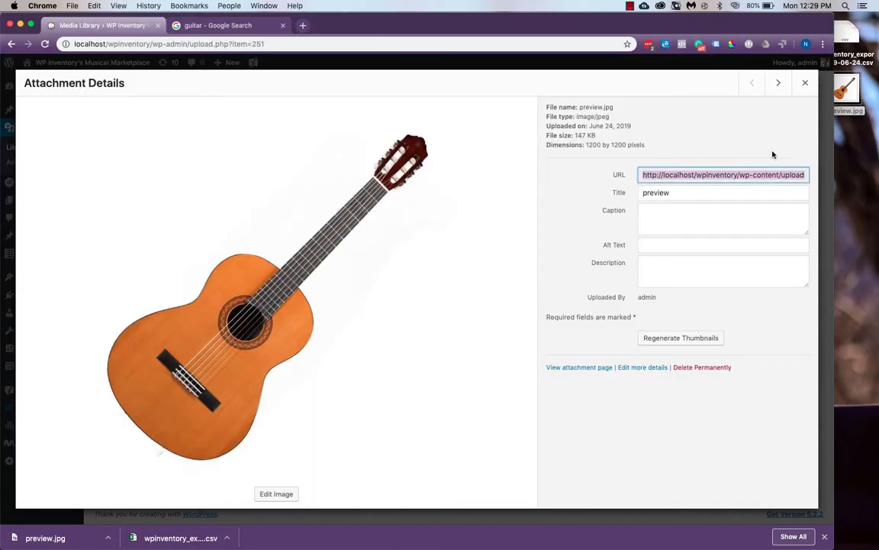
{"action": "left_click", "coordinate": [804, 83]}
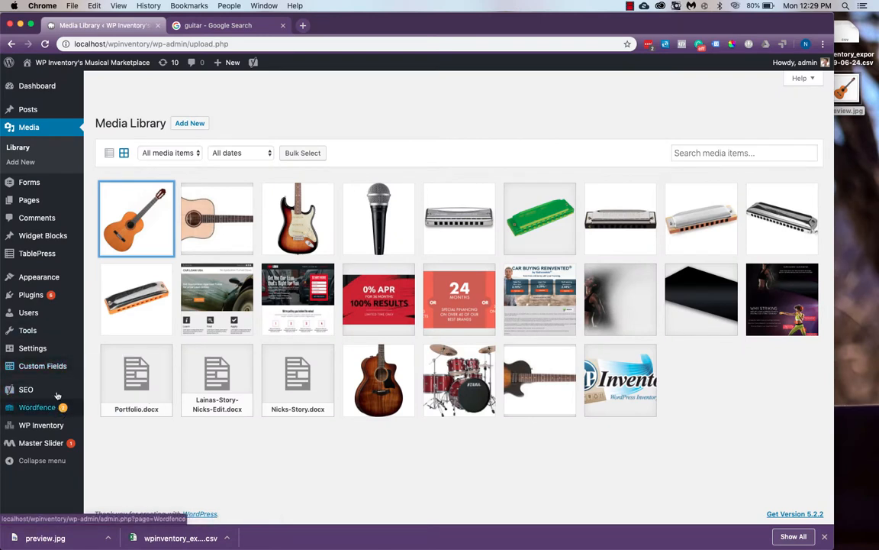
{"action": "mouse_move", "coordinate": [44, 424]}
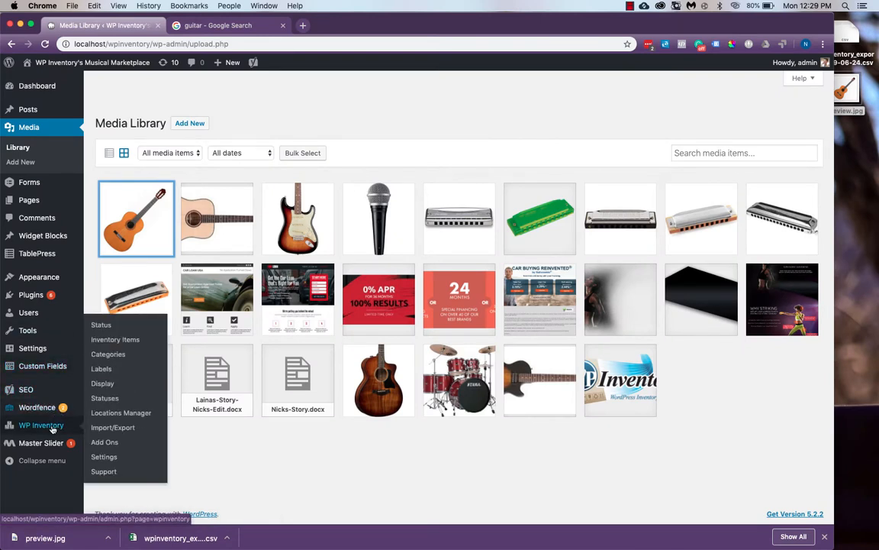
{"action": "left_click", "coordinate": [122, 428]}
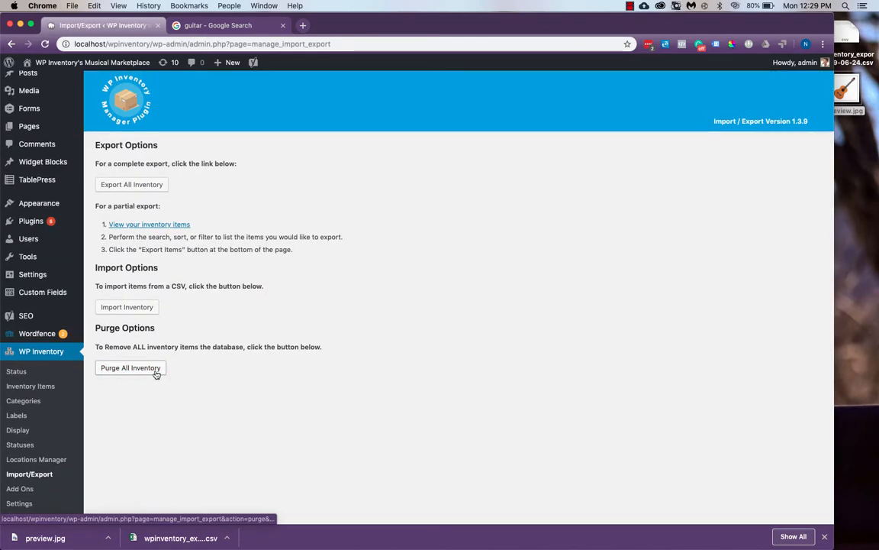
{"action": "left_click", "coordinate": [156, 372]}
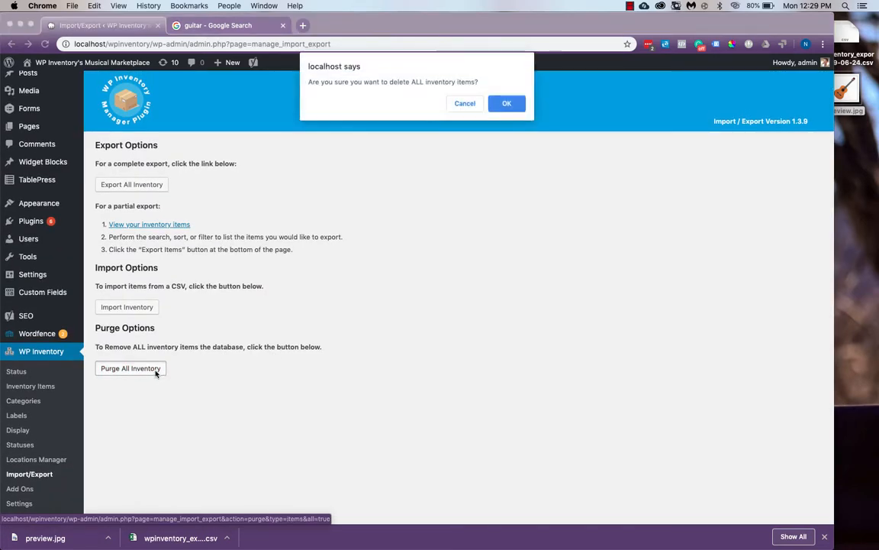
{"action": "left_click", "coordinate": [507, 104]}
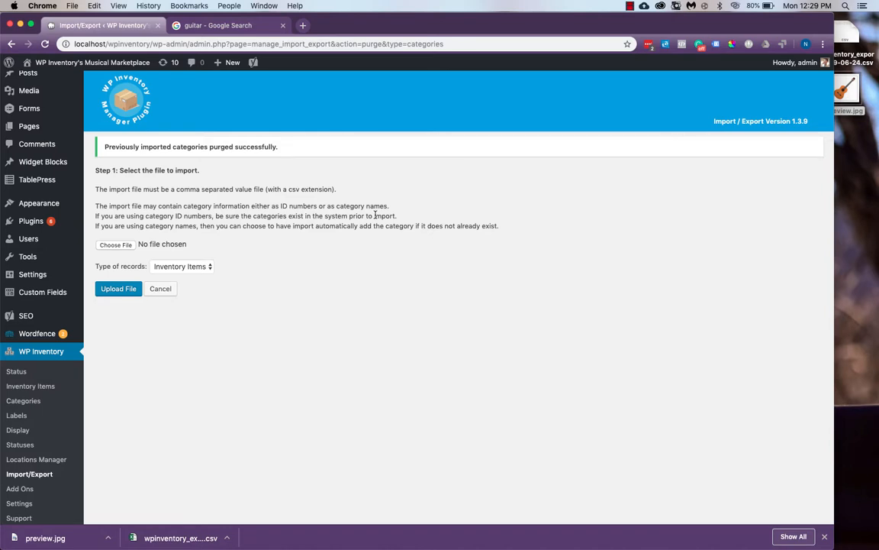
Upload wpinventory_export-2019-06-24.csv from the Desktop as an import file with Inventory Items as the record type
{"action": "left_click", "coordinate": [123, 245]}
{"action": "left_click", "coordinate": [353, 93]}
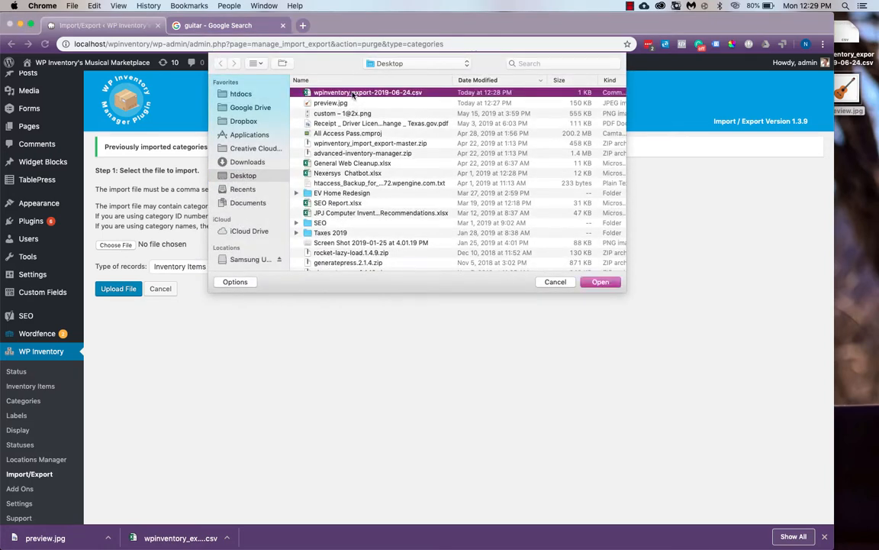
{"action": "double_click", "coordinate": [353, 93]}
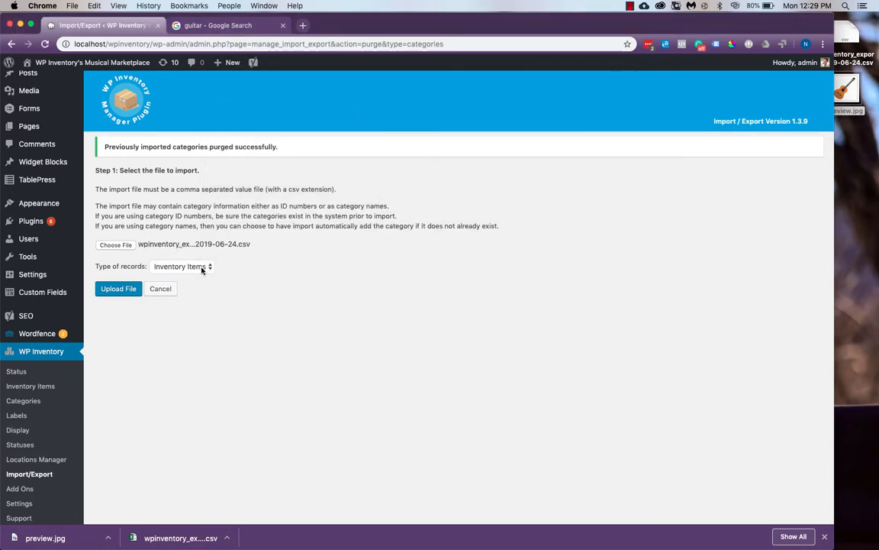
{"action": "left_click", "coordinate": [203, 267]}
{"action": "left_click", "coordinate": [202, 267]}
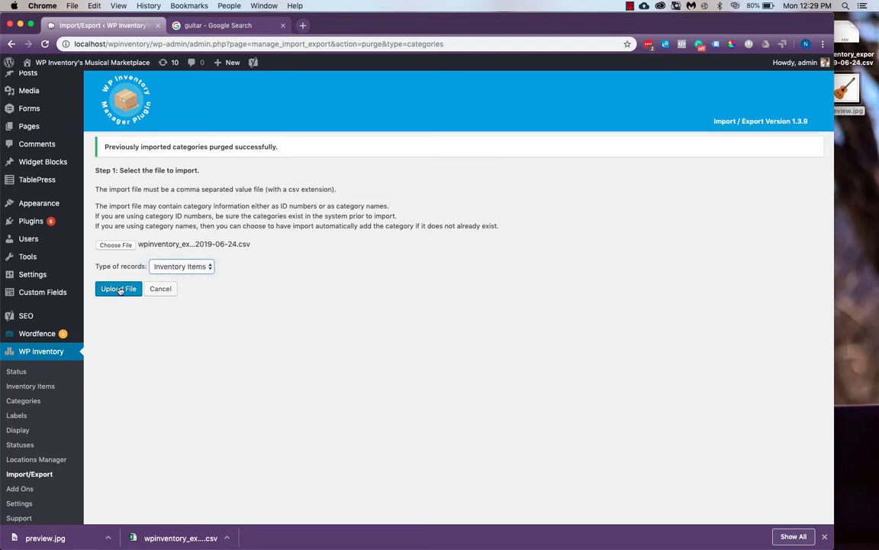
{"action": "left_click", "coordinate": [119, 288]}
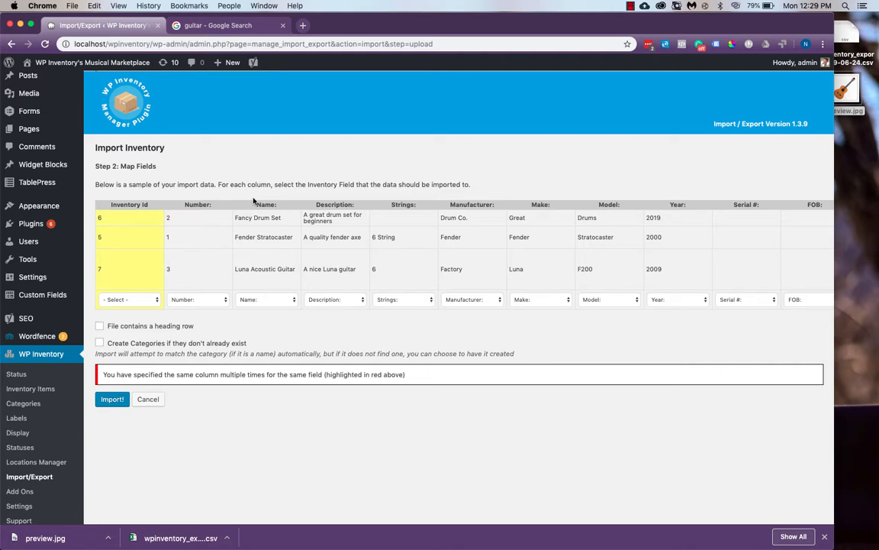
Mark the import file as containing a heading row and enable creating categories that don't already exist
{"action": "left_click", "coordinate": [145, 327]}
{"action": "left_click", "coordinate": [153, 346]}
Map the Updated By and Status: columns that hold numeric values to Do Not Import
{"action": "scroll", "coordinate": [195, 297], "scroll_direction": "right", "scroll_amount": 10}
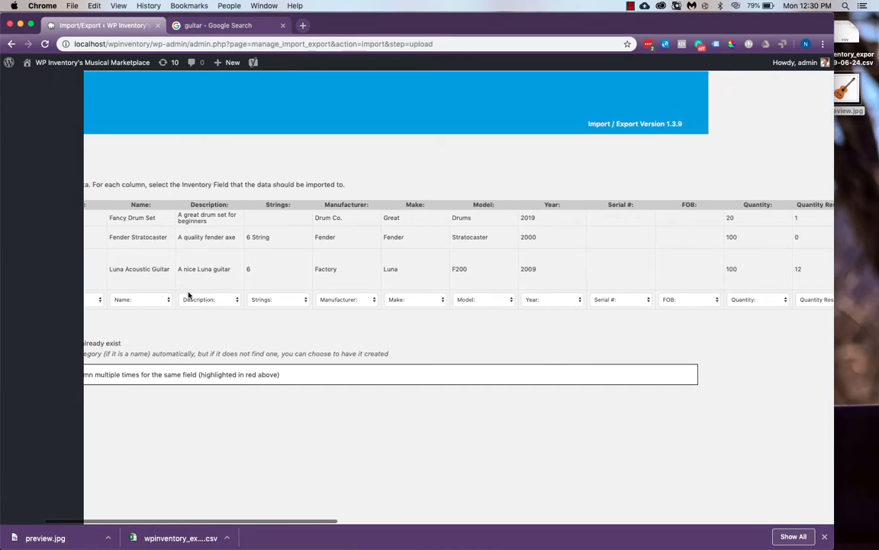
{"action": "scroll", "coordinate": [188, 295], "scroll_direction": "right", "scroll_amount": 15}
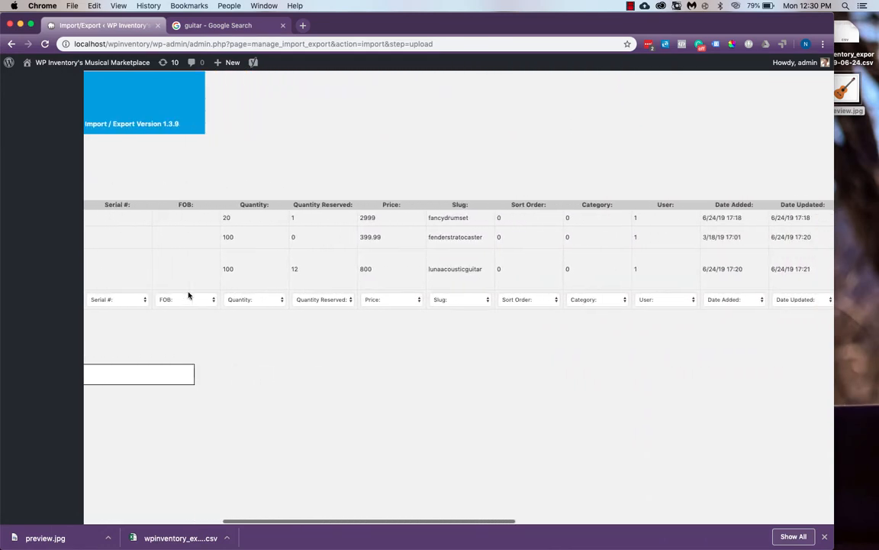
{"action": "scroll", "coordinate": [188, 294], "scroll_direction": "right", "scroll_amount": 8}
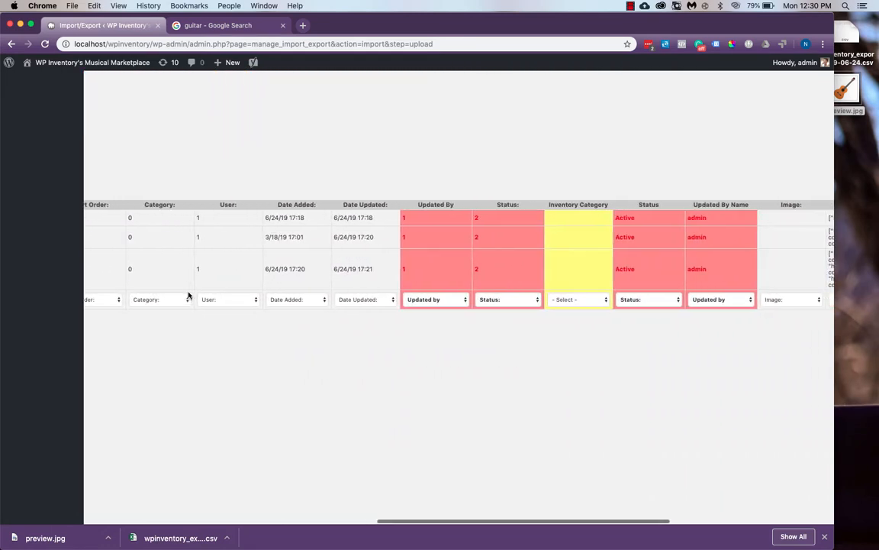
{"action": "left_click", "coordinate": [387, 302]}
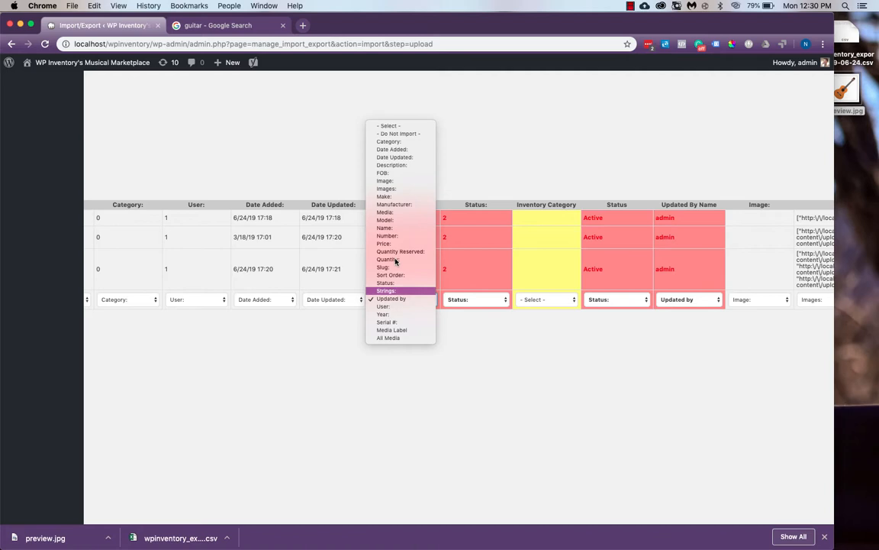
{"action": "left_click", "coordinate": [382, 135]}
{"action": "left_click", "coordinate": [477, 299]}
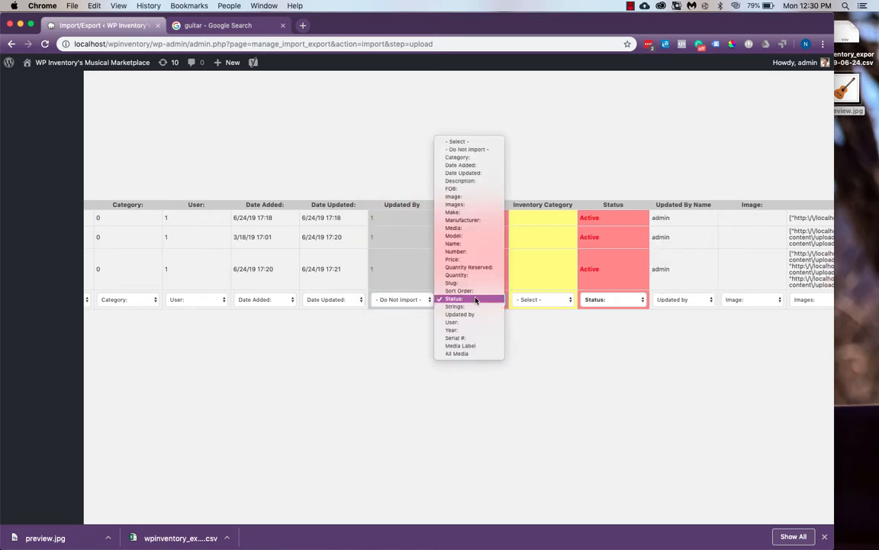
{"action": "left_click", "coordinate": [473, 151]}
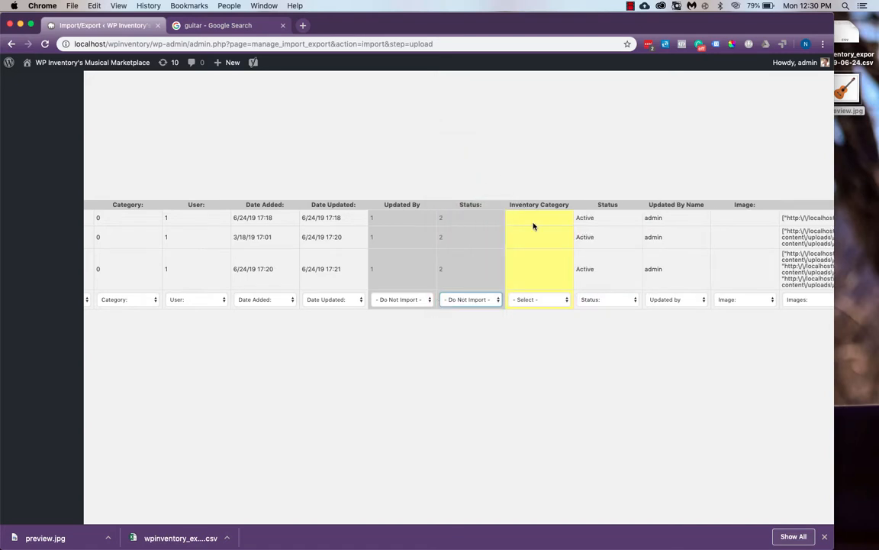
Exclude the empty Inventory Category column from the import by mapping it to Do Not Import
{"action": "left_click", "coordinate": [548, 297]}
{"action": "left_click", "coordinate": [549, 313]}
{"action": "left_click", "coordinate": [550, 303]}
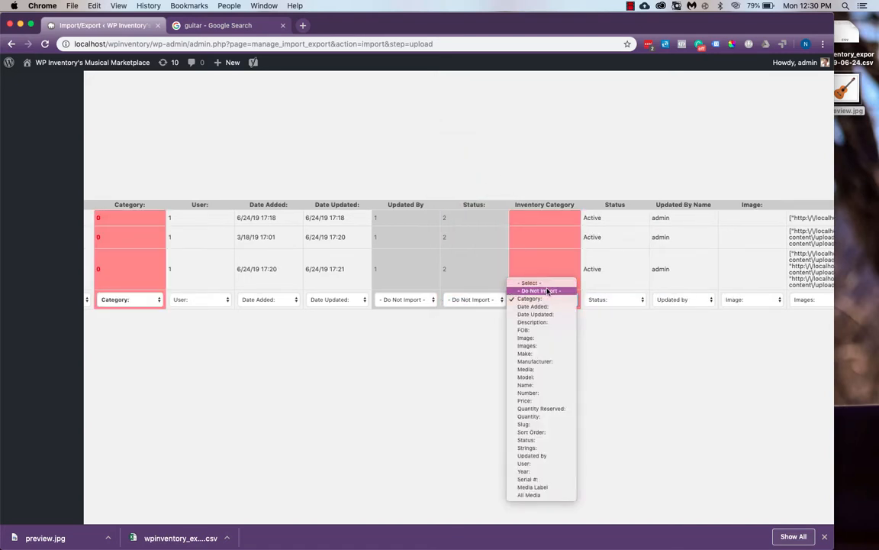
{"action": "left_click", "coordinate": [547, 291]}
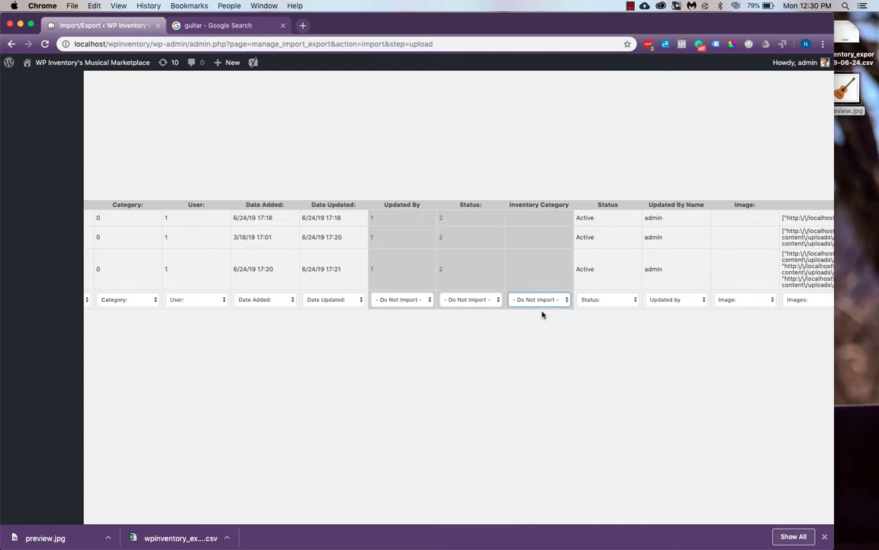
{"action": "scroll", "coordinate": [542, 314], "scroll_direction": "right", "scroll_amount": 6}
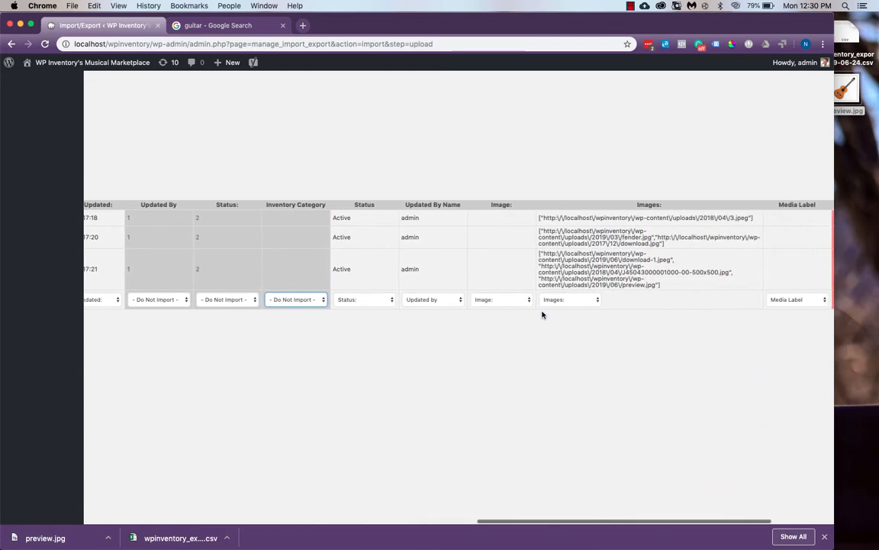
Exclude the Media: and All Media: columns from the import by mapping both to Do Not Import
{"action": "scroll", "coordinate": [542, 314], "scroll_direction": "right", "scroll_amount": 1}
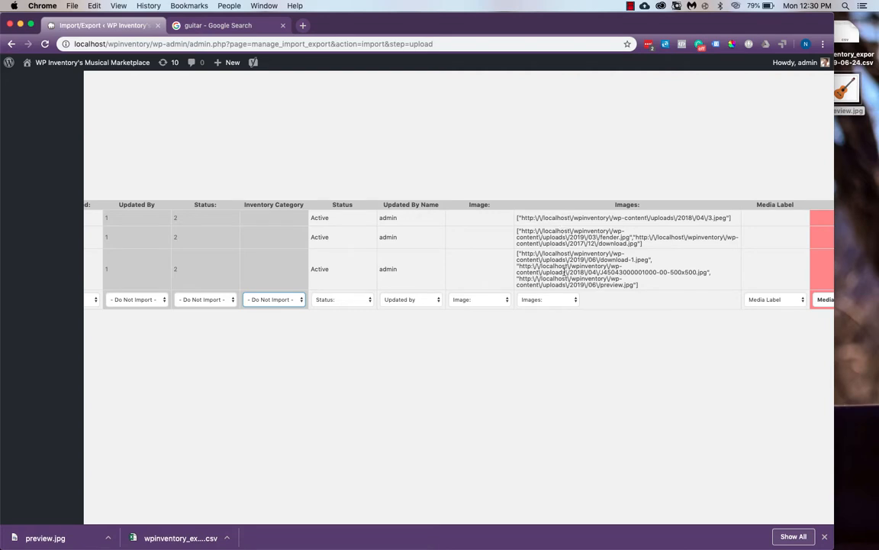
{"action": "scroll", "coordinate": [565, 272], "scroll_direction": "right", "scroll_amount": 4}
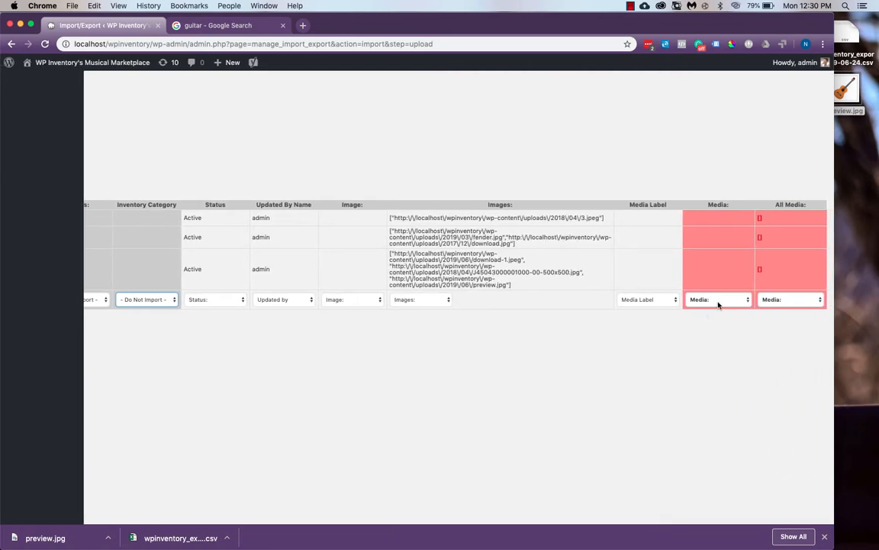
{"action": "left_click", "coordinate": [717, 299]}
{"action": "left_click", "coordinate": [714, 218]}
{"action": "left_click", "coordinate": [783, 302]}
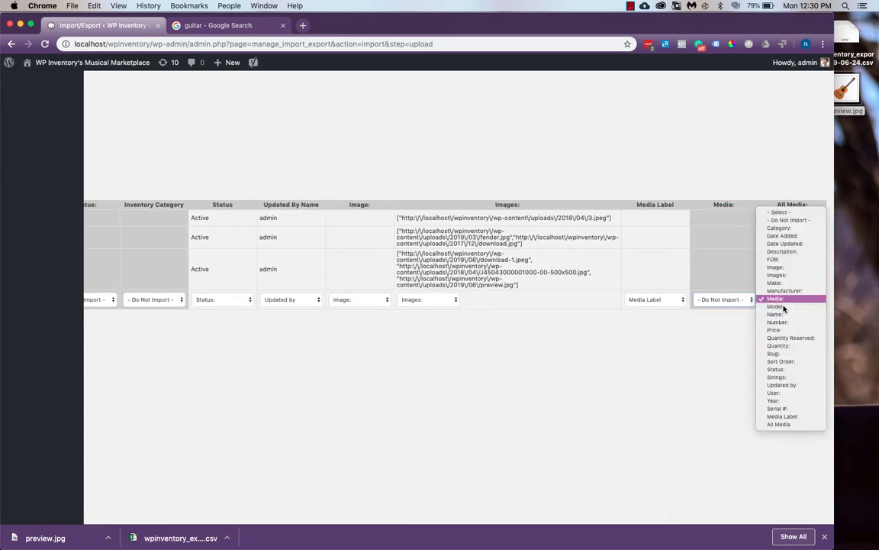
{"action": "left_click", "coordinate": [788, 220]}
{"action": "scroll", "coordinate": [721, 316], "scroll_direction": "right", "scroll_amount": 2}
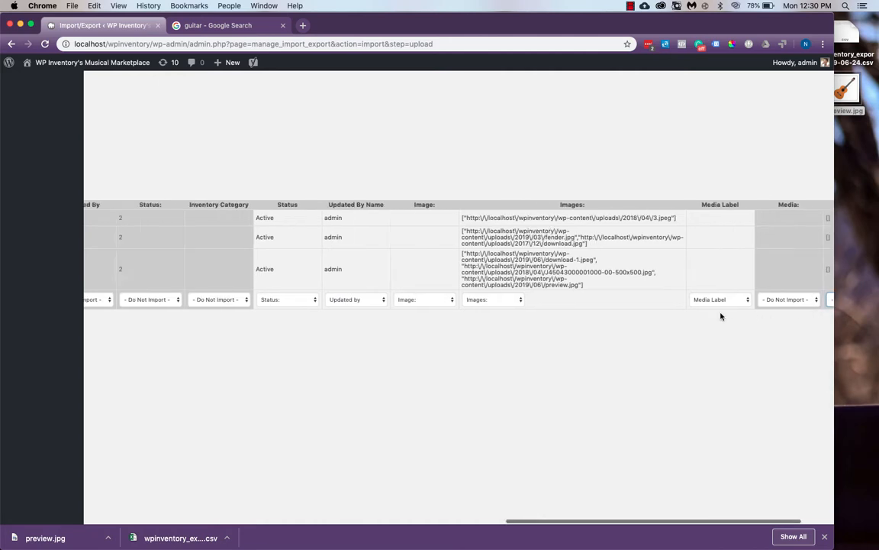
Run the import with the mapped fields and open the list of imported items
{"action": "scroll", "coordinate": [721, 316], "scroll_direction": "left", "scroll_amount": 15}
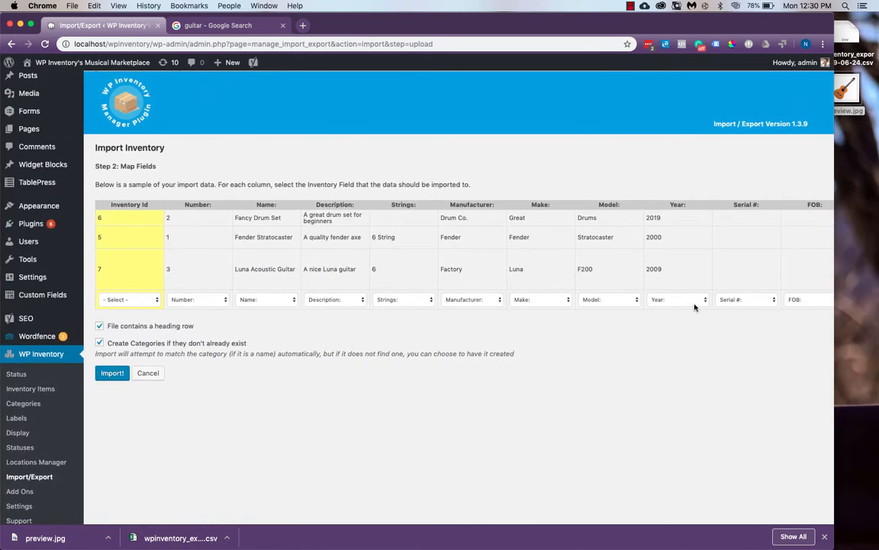
{"action": "left_click", "coordinate": [112, 372]}
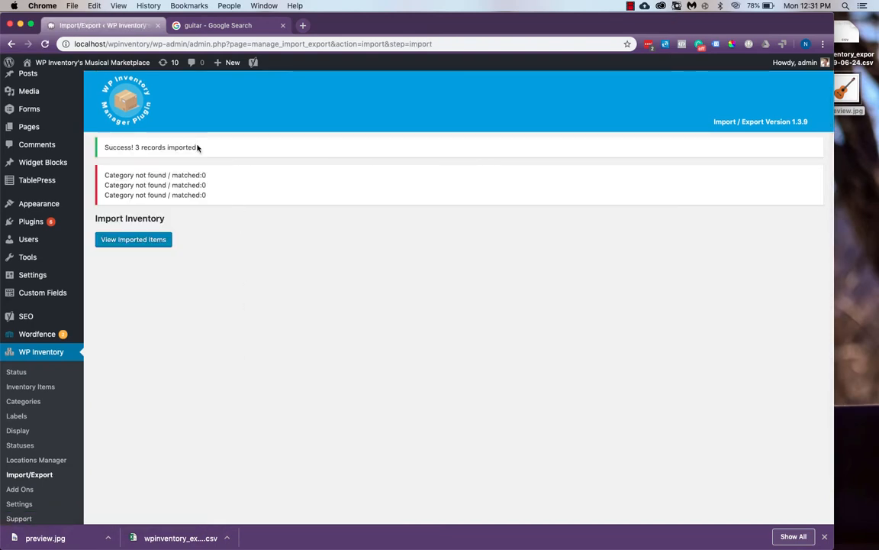
{"action": "left_click", "coordinate": [158, 241]}
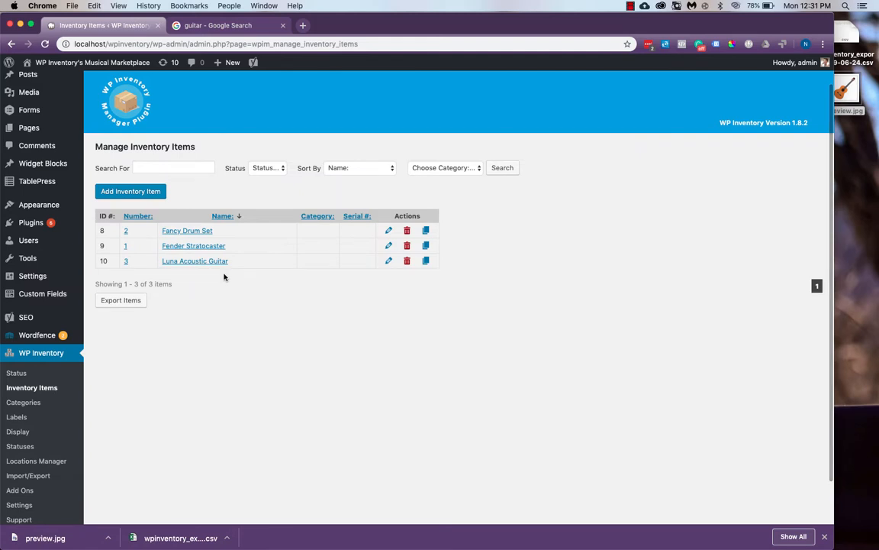
Open the imported Luna Acoustic Guitar item and check its field values and images
{"action": "left_click", "coordinate": [210, 264]}
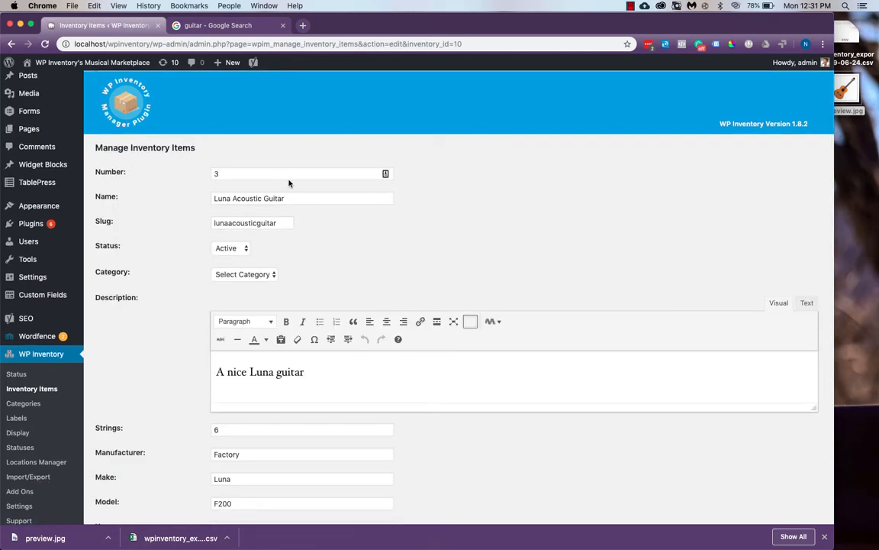
{"action": "scroll", "coordinate": [304, 235], "scroll_direction": "down", "scroll_amount": 10}
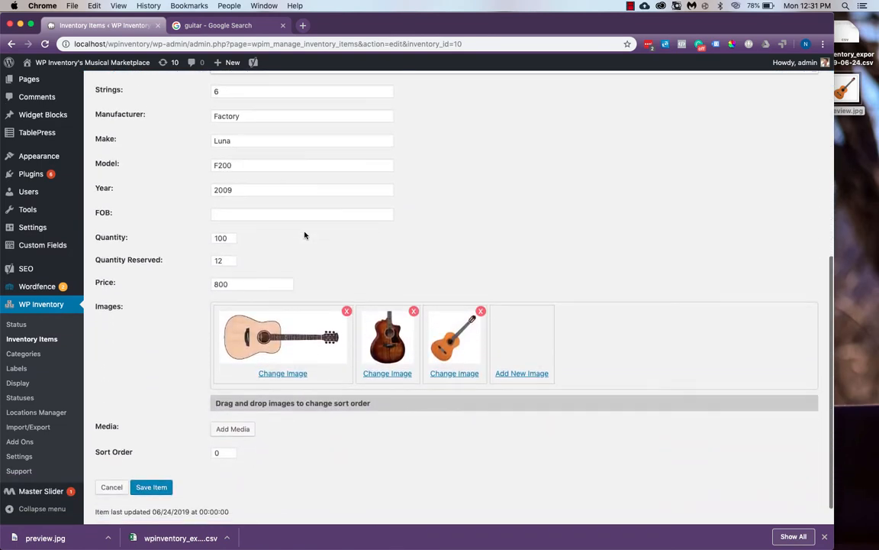
{"action": "scroll", "coordinate": [304, 235], "scroll_direction": "down", "scroll_amount": 2}
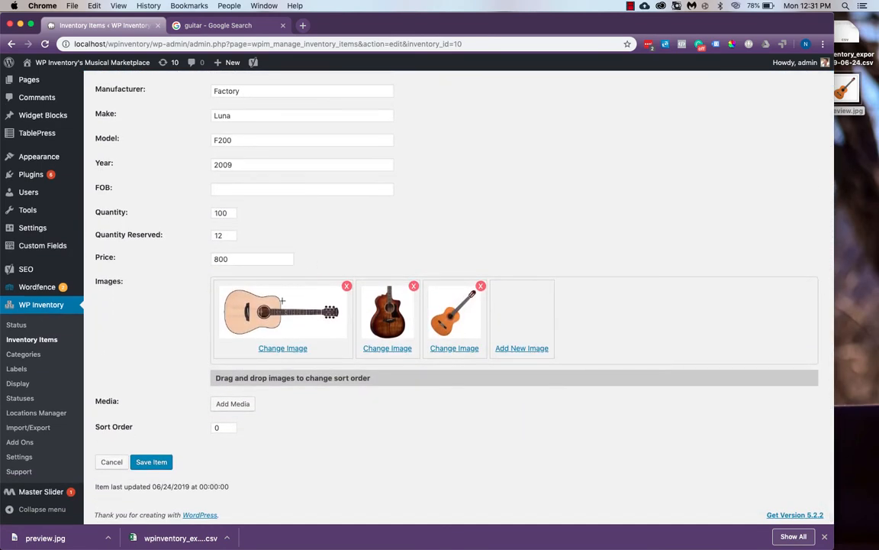